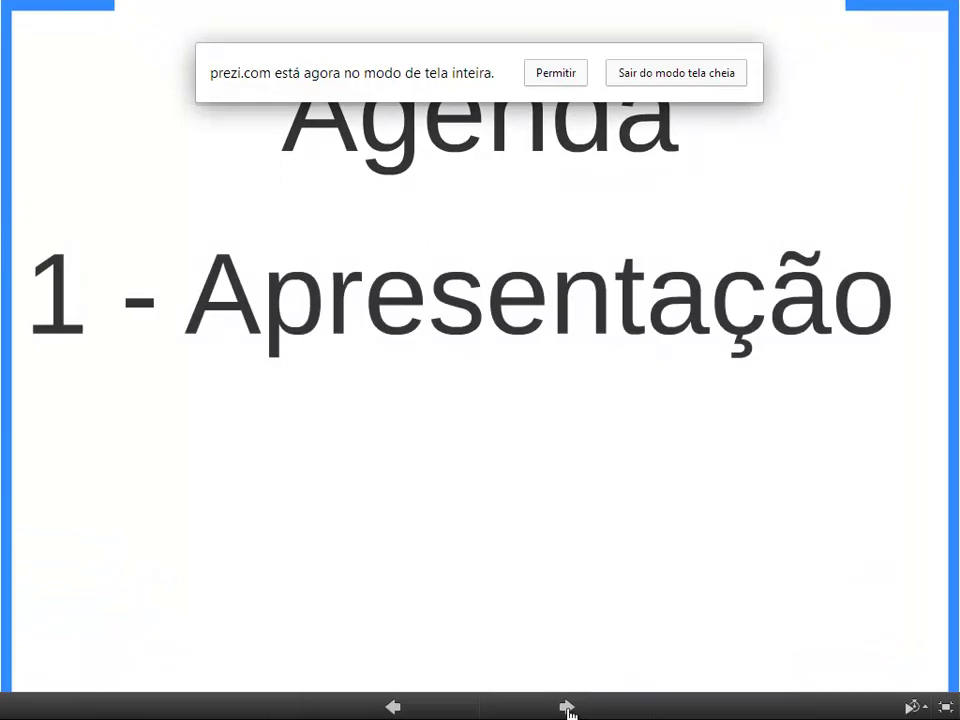
Step: Play through the remaining agenda items in the presentation and return to the editor
click(568, 709)
click(568, 709)
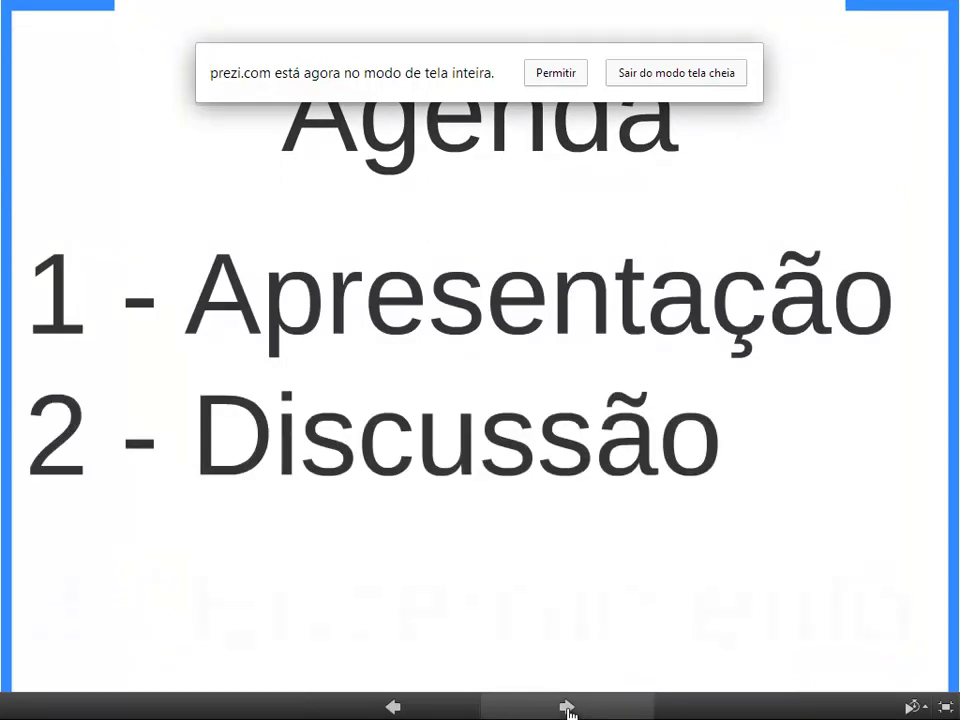
key(Escape)
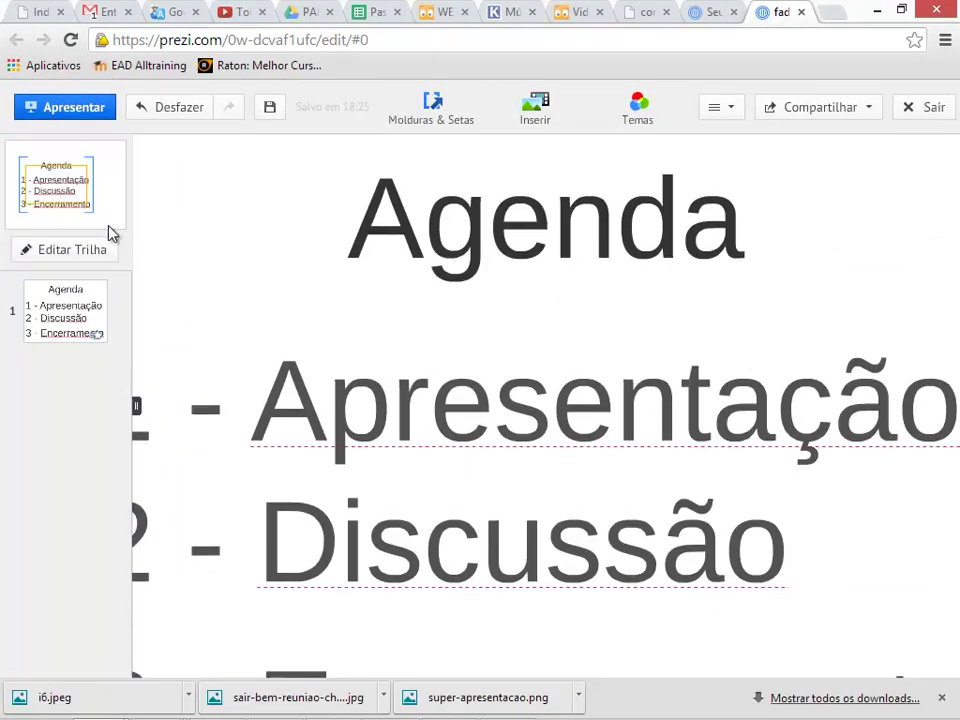
Step: Remove the fade-in effect from "1 - Apresentação" in the animation of the Agenda frame at path point 1
click(122, 216)
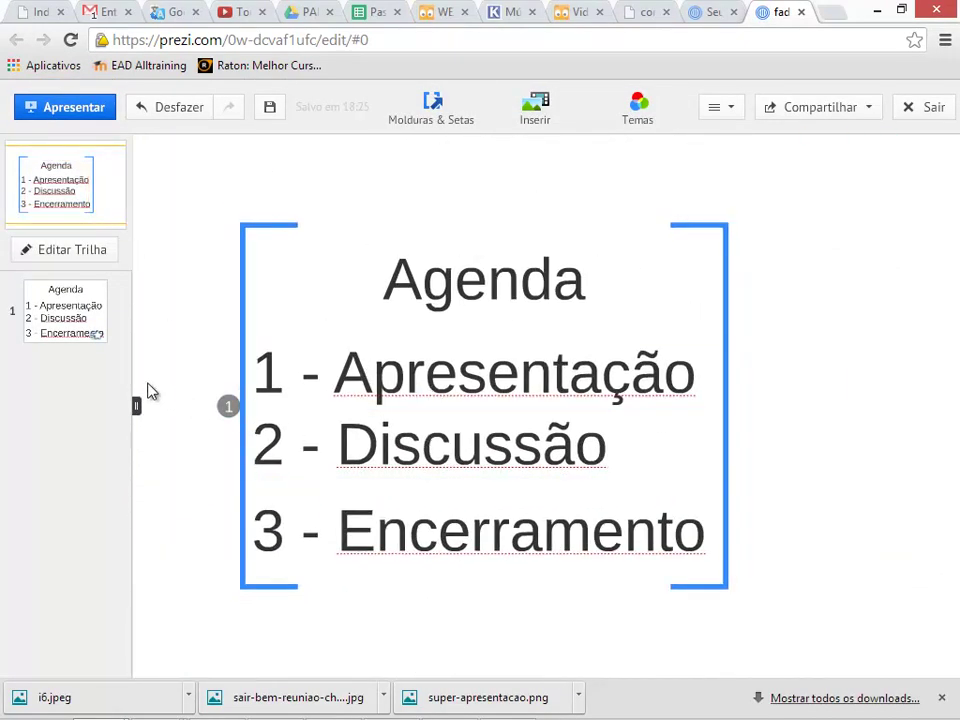
right_click(84, 314)
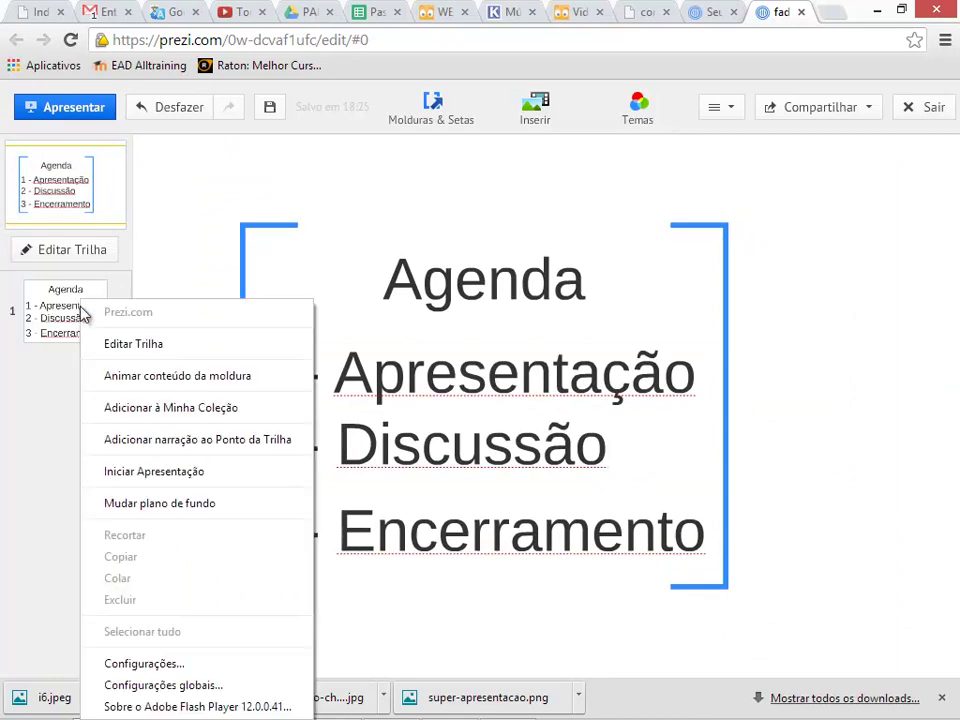
click(113, 377)
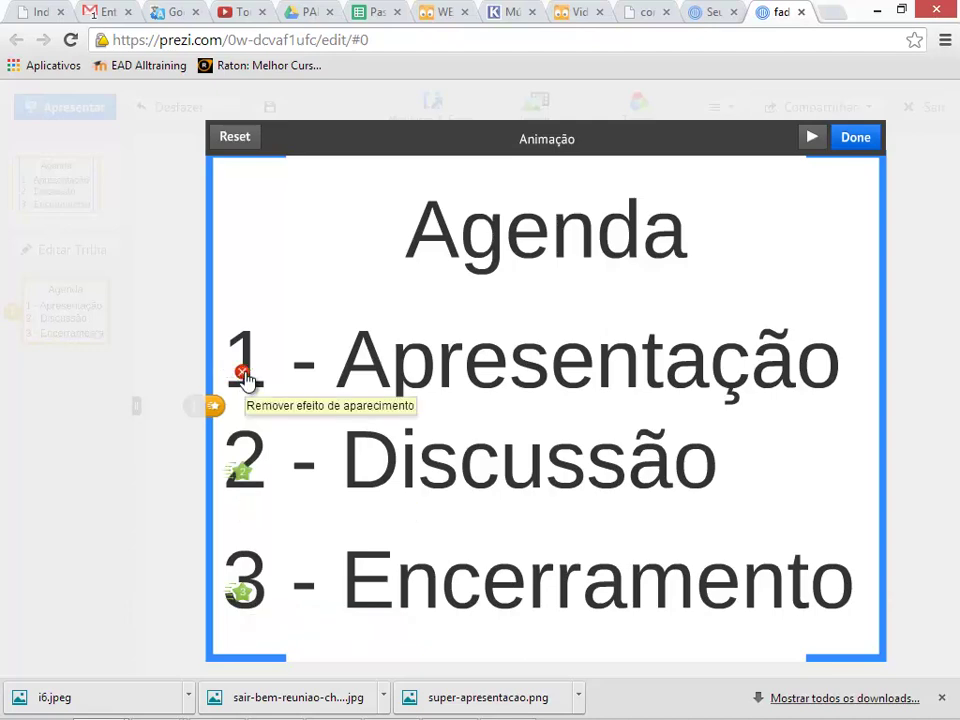
click(244, 373)
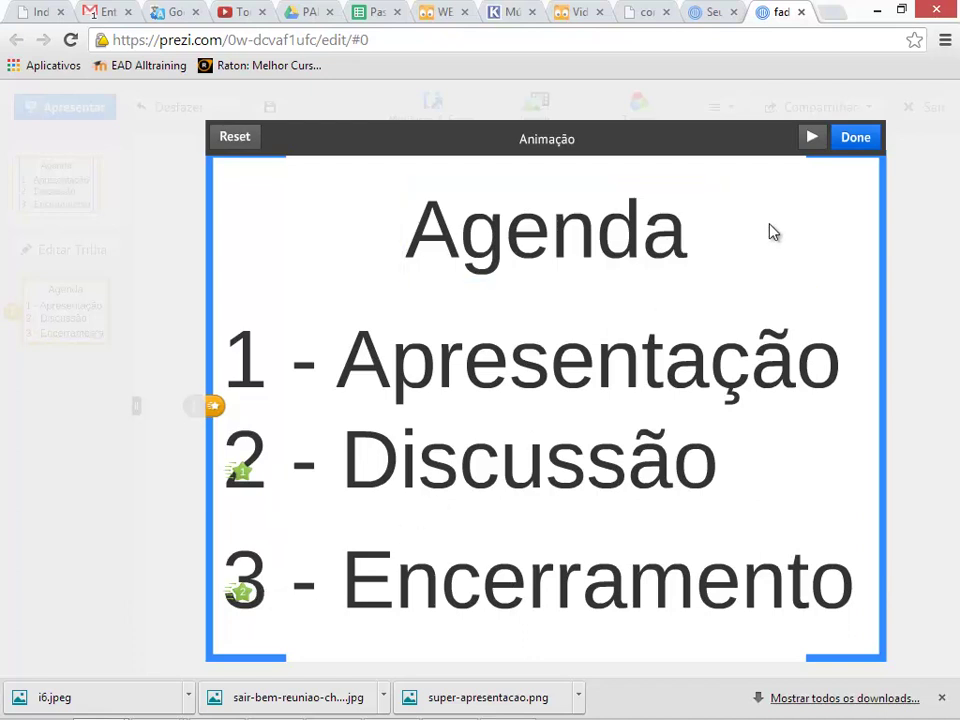
click(855, 140)
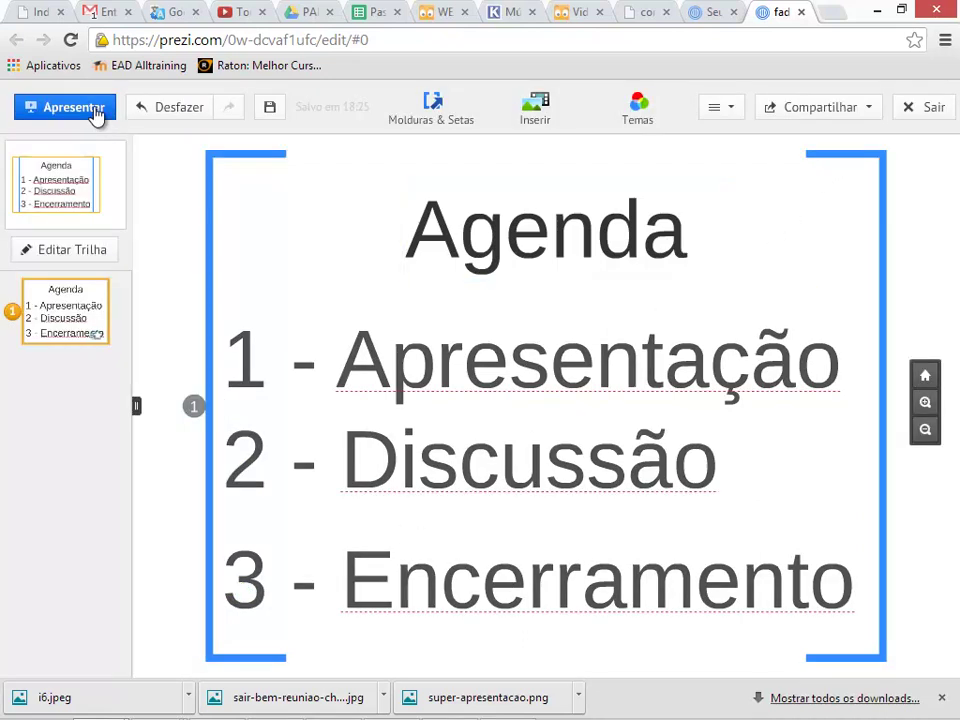
Step: Present the Agenda frame to preview its item-by-item animation, and exit back to the editor
click(96, 113)
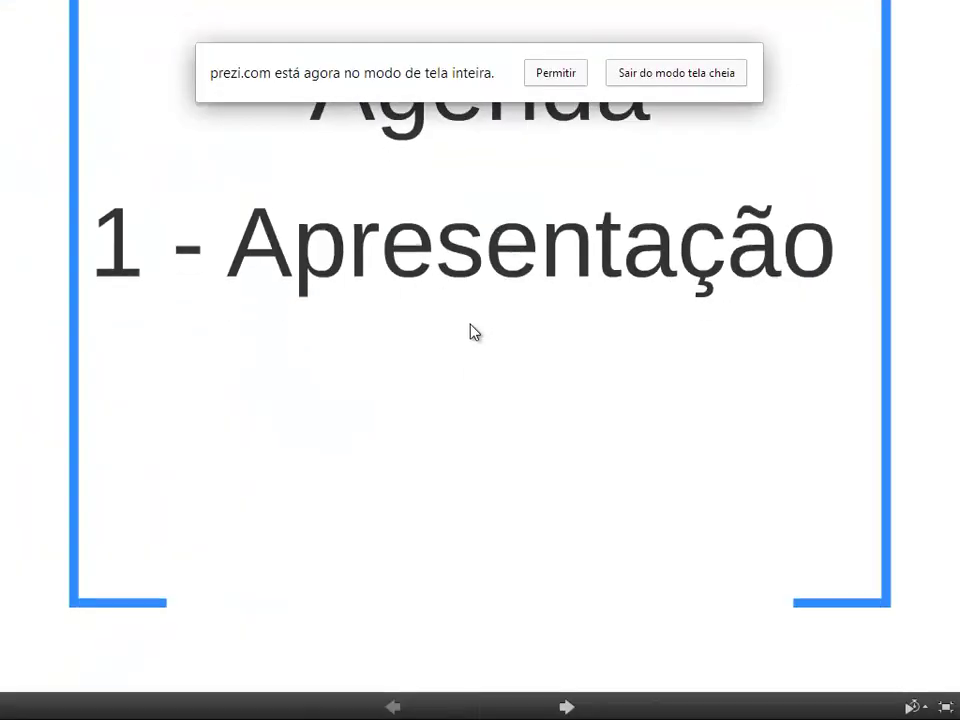
click(567, 708)
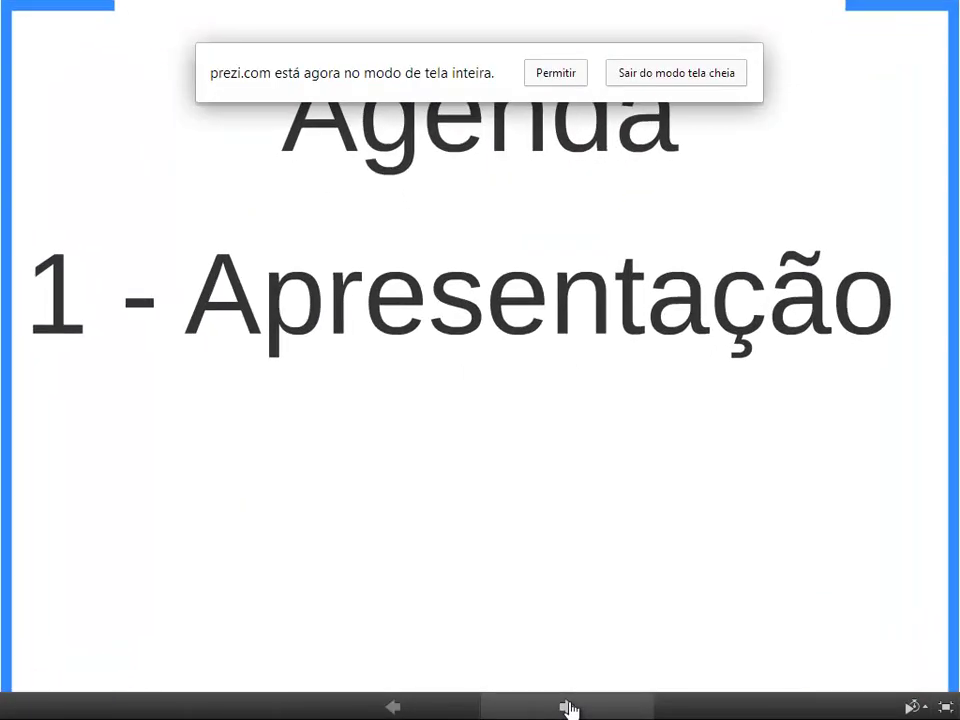
click(571, 709)
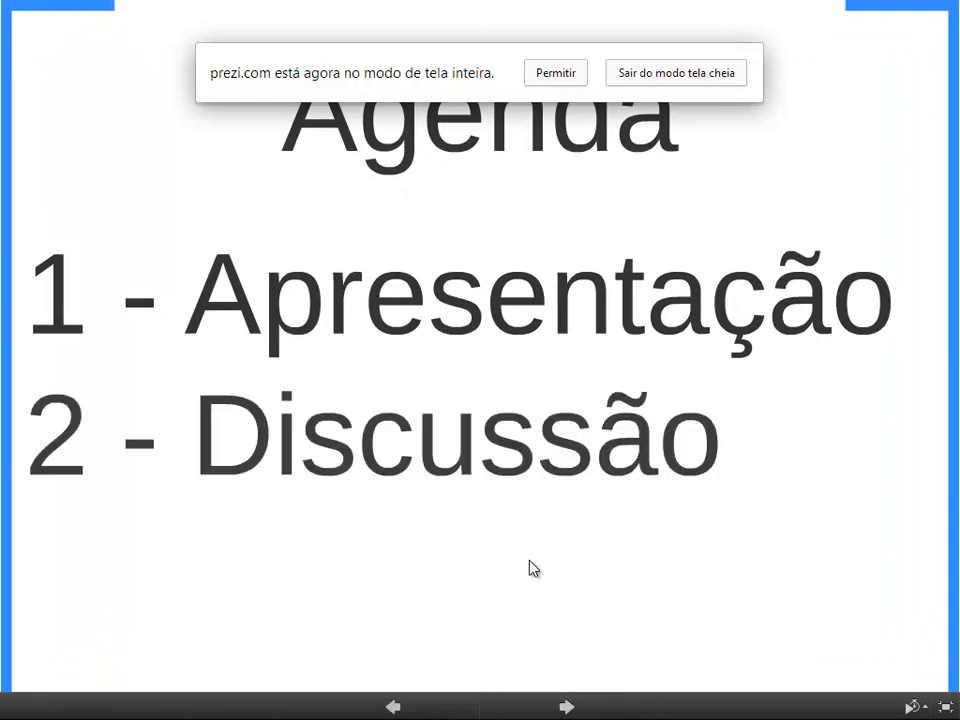
key(Escape)
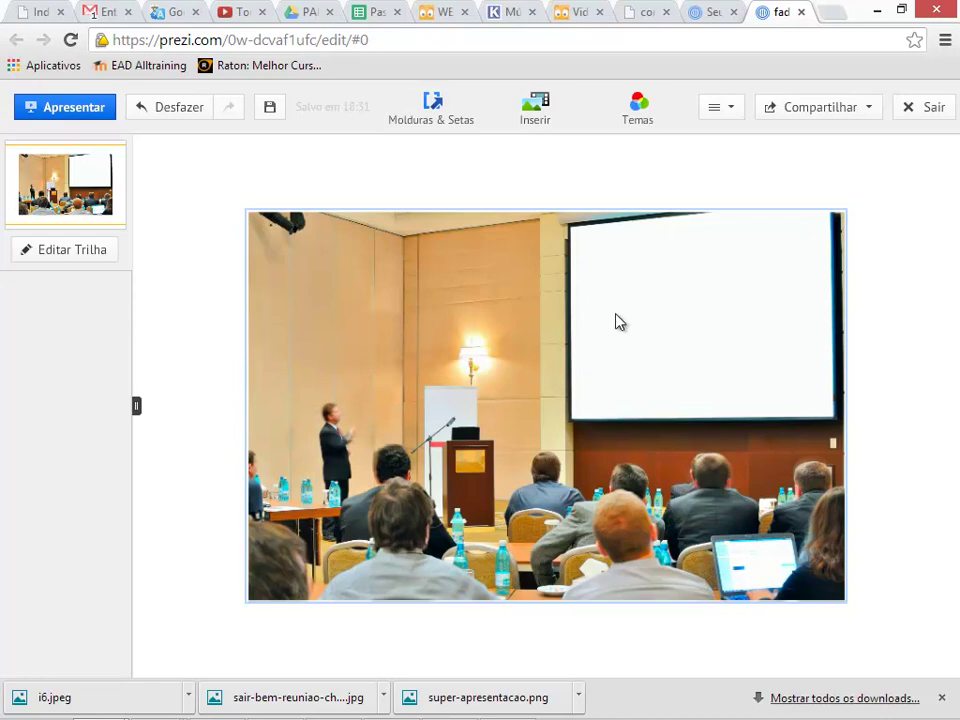
Step: Insert the green chalk-style face drawing from Minha Coleção onto the canvas with the meeting room picture
double_click(210, 250)
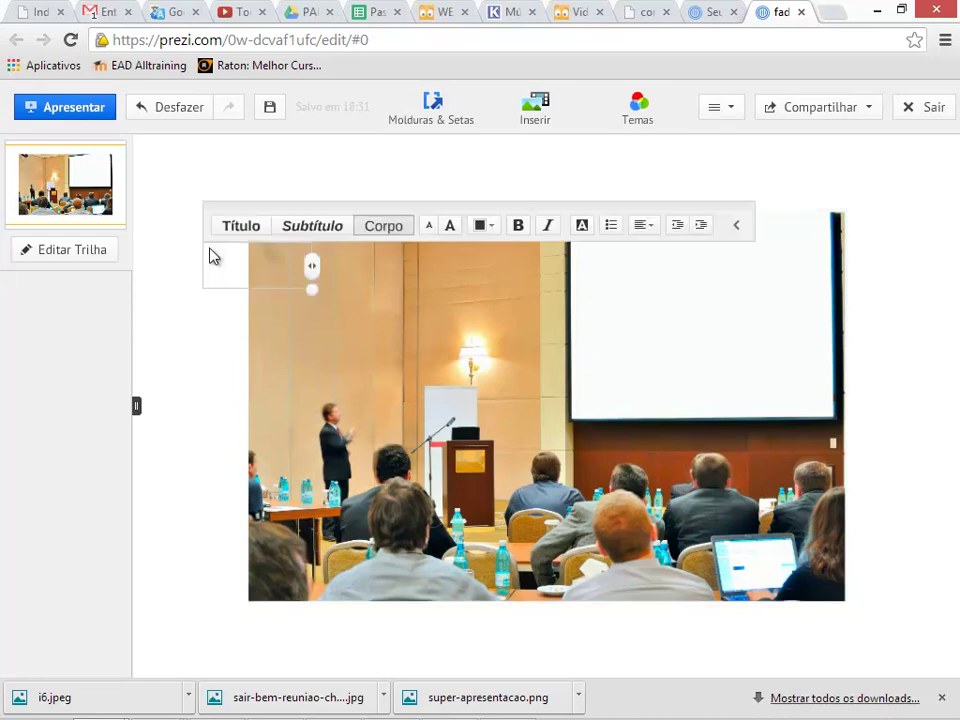
click(554, 121)
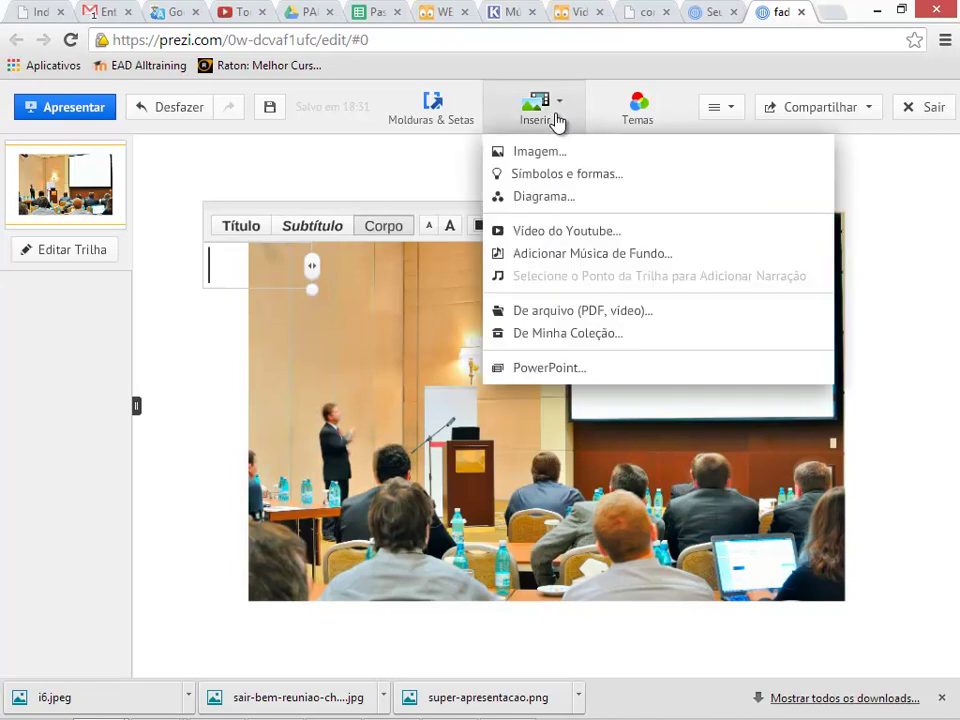
click(576, 334)
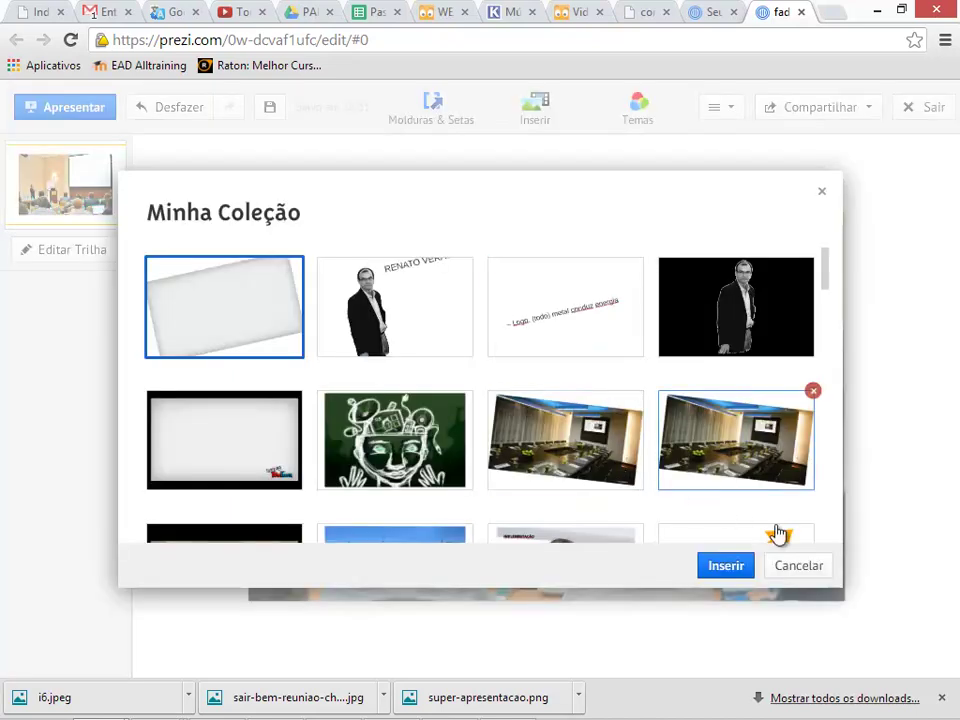
click(455, 470)
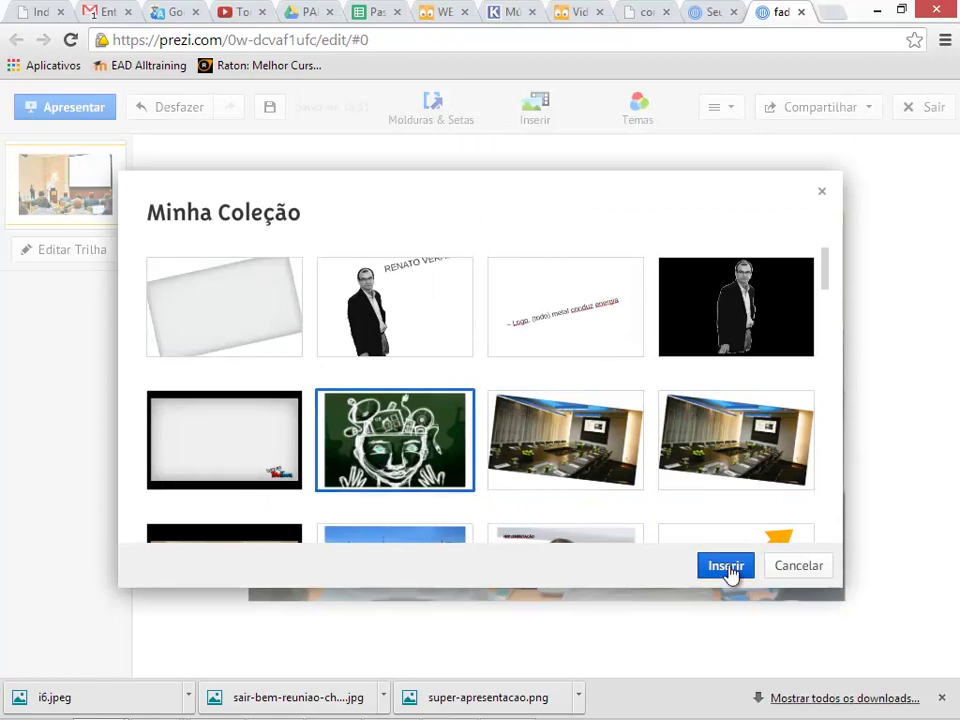
click(728, 568)
Step: Place the face drawing on the white projection screen and rotate it slightly counterclockwise to follow the screen's tilt
mouse_move(545, 405)
mouse_down()
mouse_move(649, 369)
mouse_move(722, 310)
mouse_up()
click(616, 376)
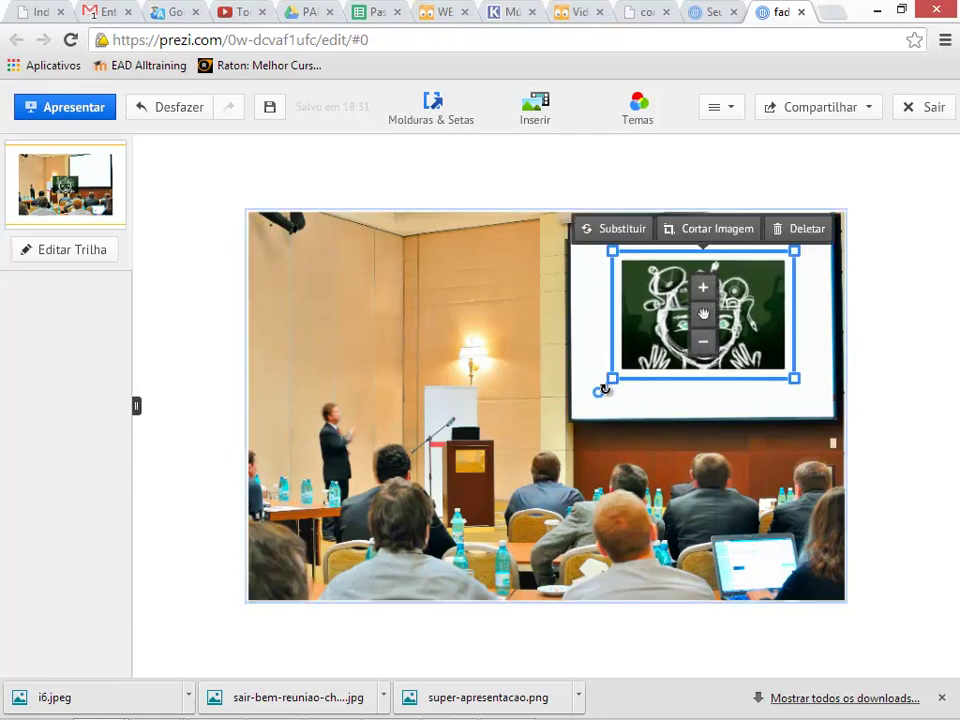
drag(603, 398, 614, 414)
click(876, 417)
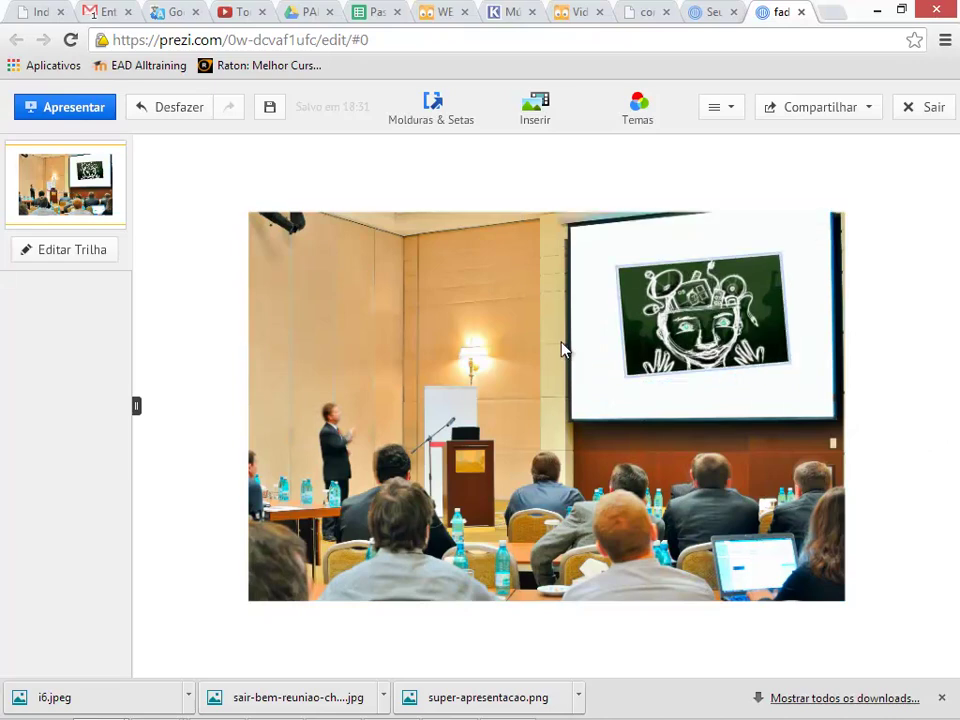
Step: Draw an invisible frame around the entire meeting room picture, including the face drawing
click(454, 135)
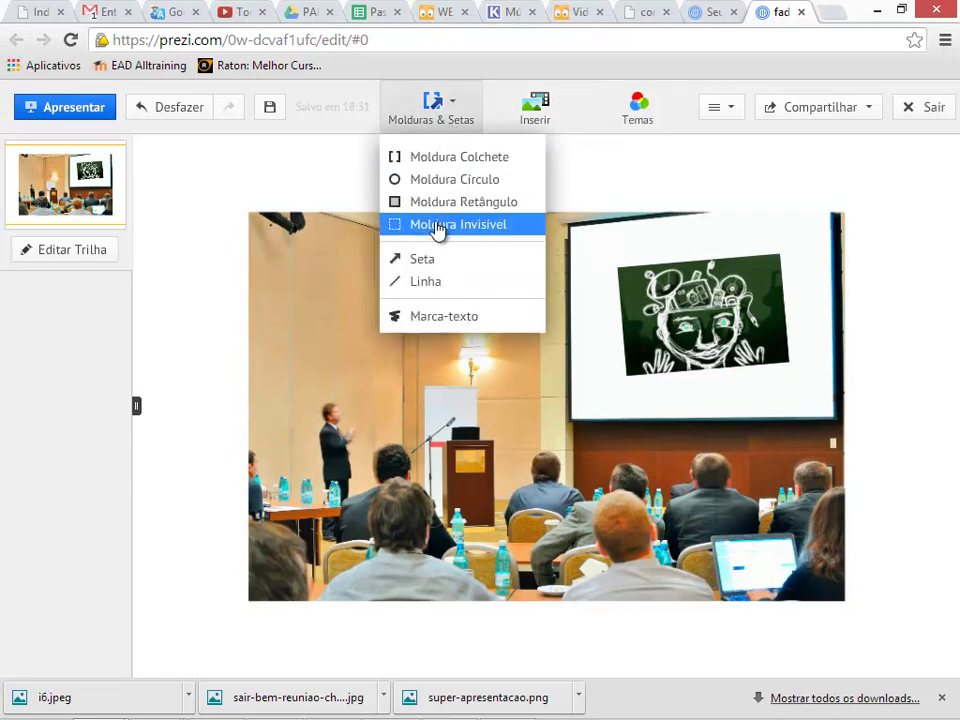
click(439, 225)
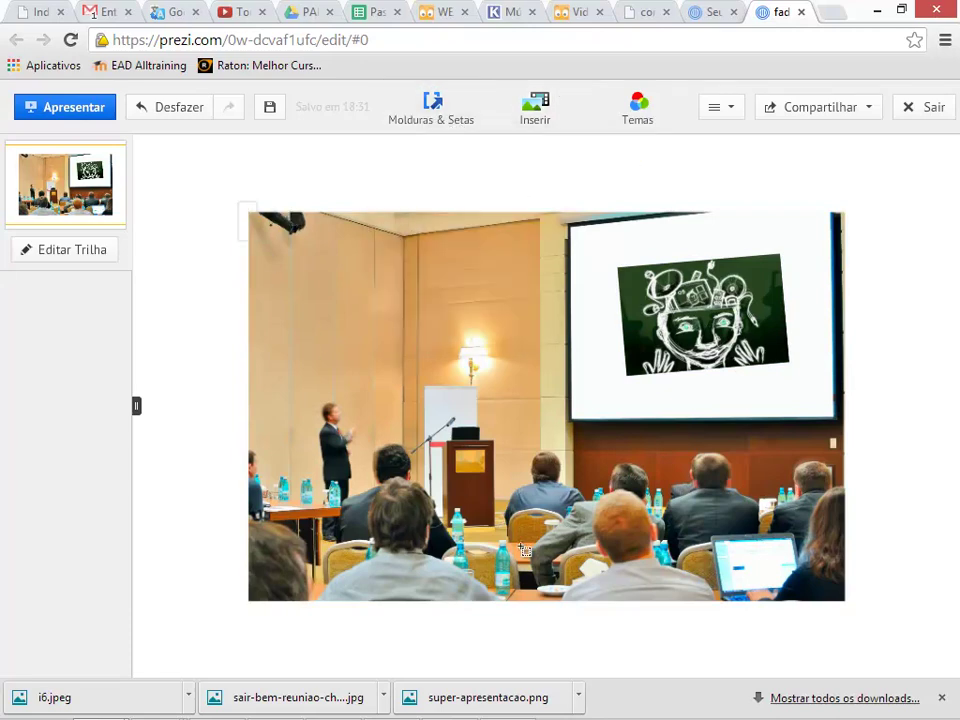
mouse_move(526, 550)
mouse_down()
mouse_move(838, 613)
mouse_move(863, 586)
mouse_move(856, 612)
mouse_up()
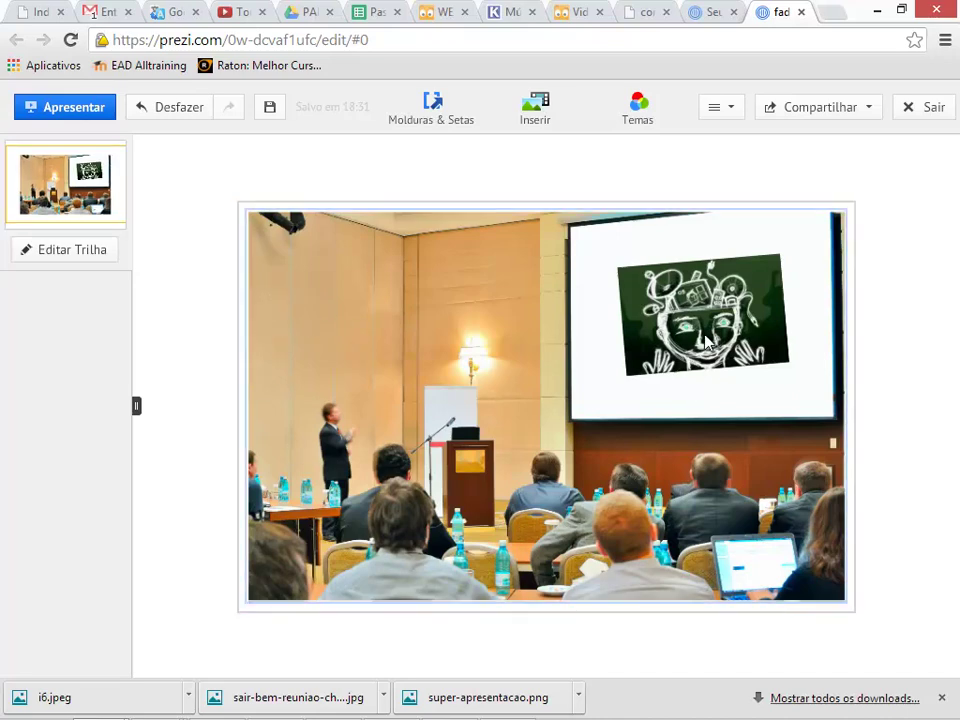
Step: Move the invisible frame with its contents slightly to the left on the canvas
click(443, 208)
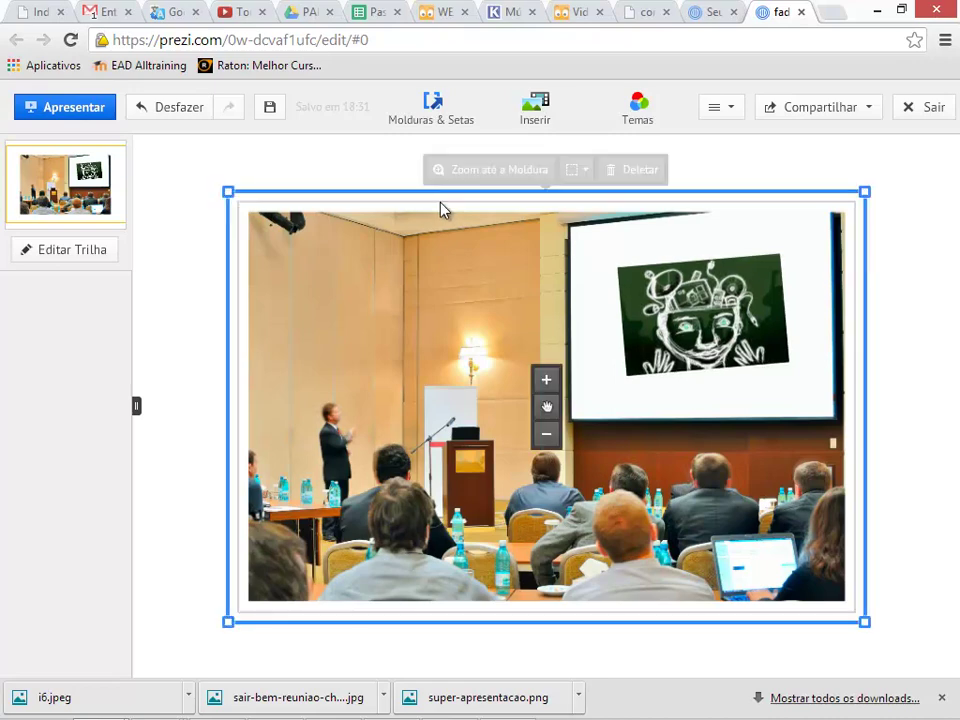
click(549, 407)
drag(549, 410, 531, 409)
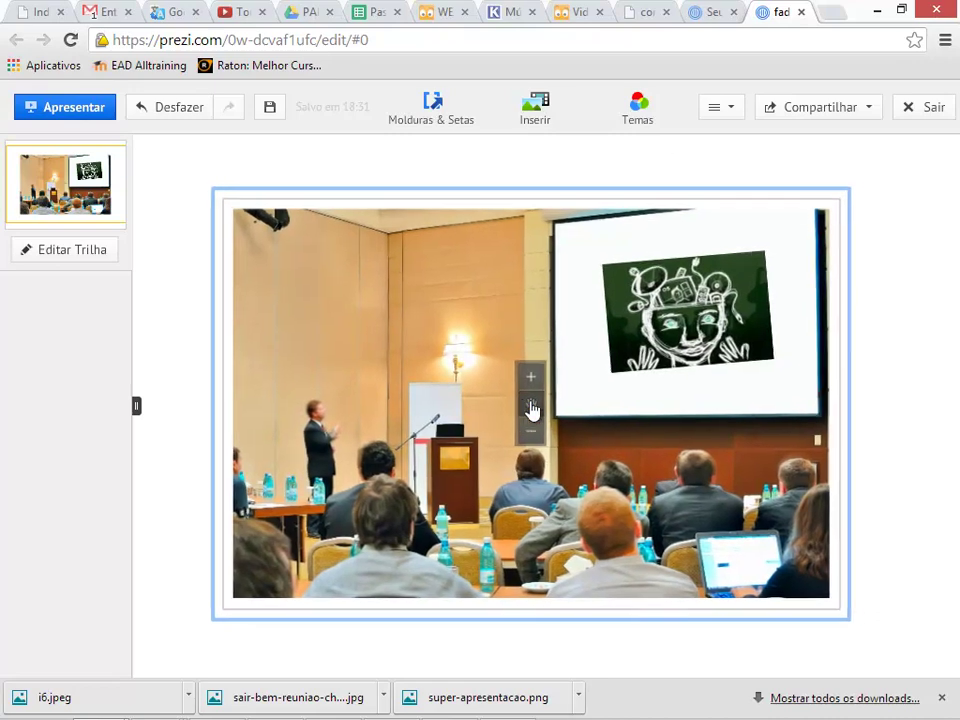
click(300, 178)
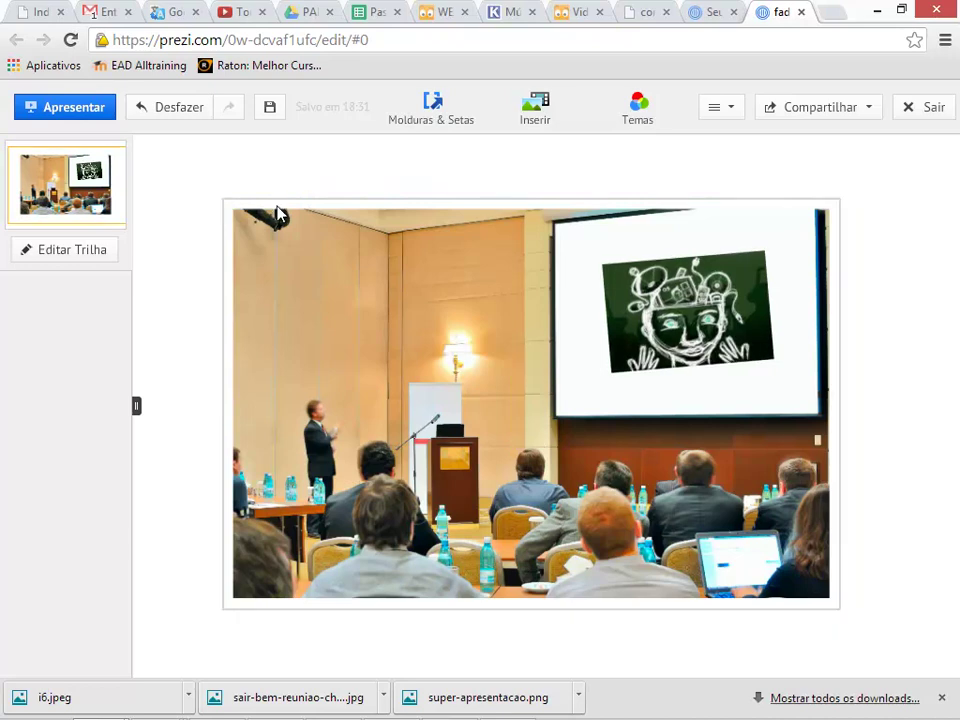
Step: Edit the path, adding the invisible frame as point 1 and the face drawing as point 2
click(98, 252)
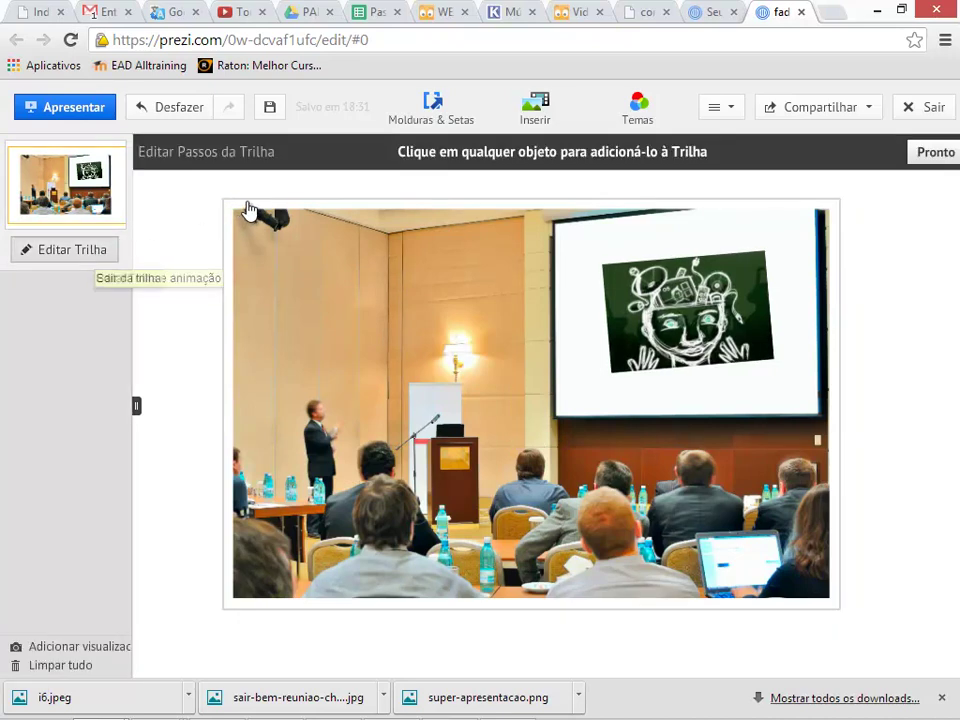
click(255, 207)
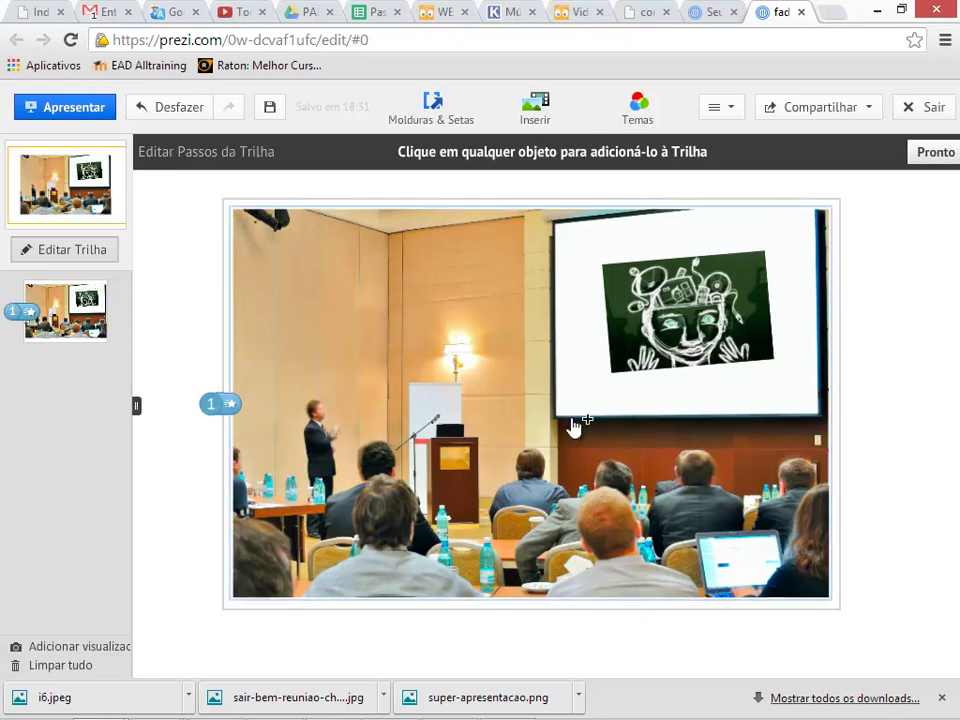
click(655, 330)
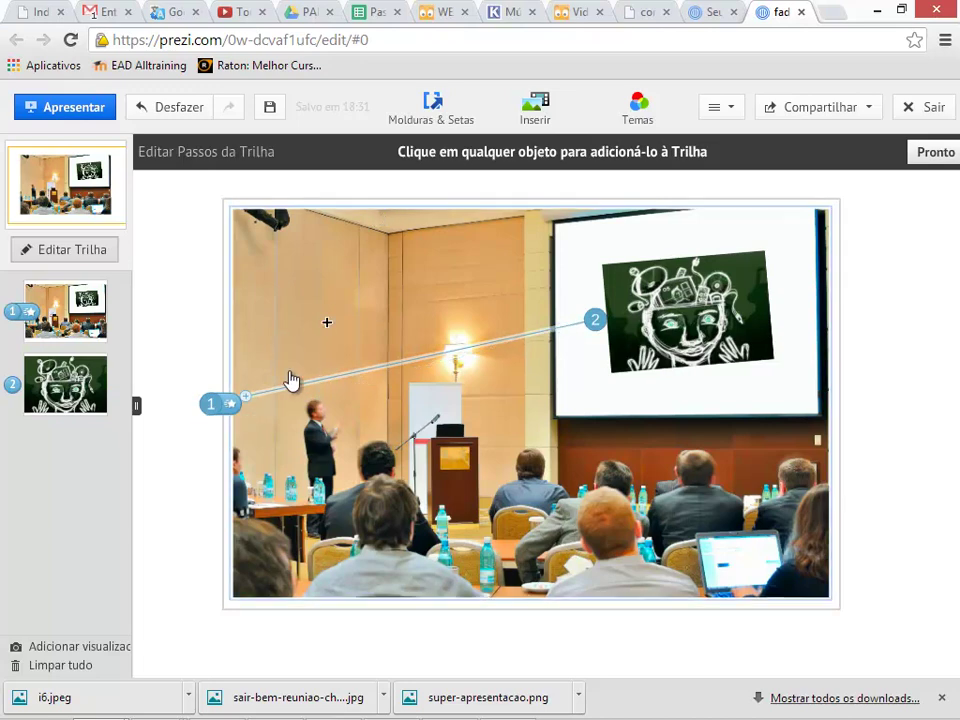
click(97, 259)
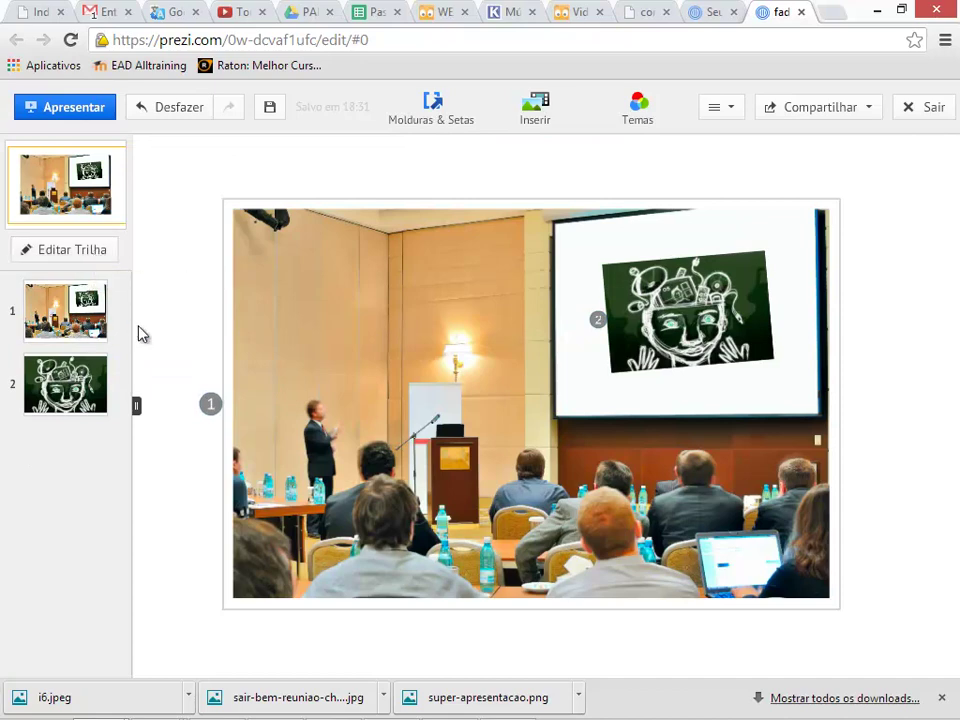
Step: Animate the contents of path point 1 by adding a fade-in effect to the face drawing
click(68, 312)
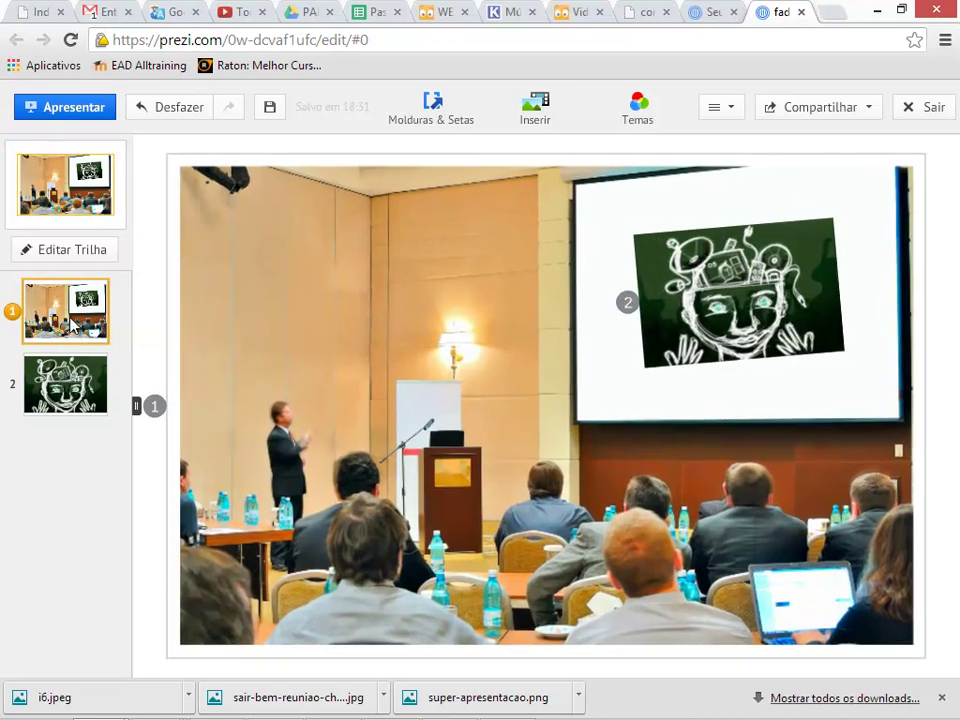
right_click(70, 322)
click(102, 383)
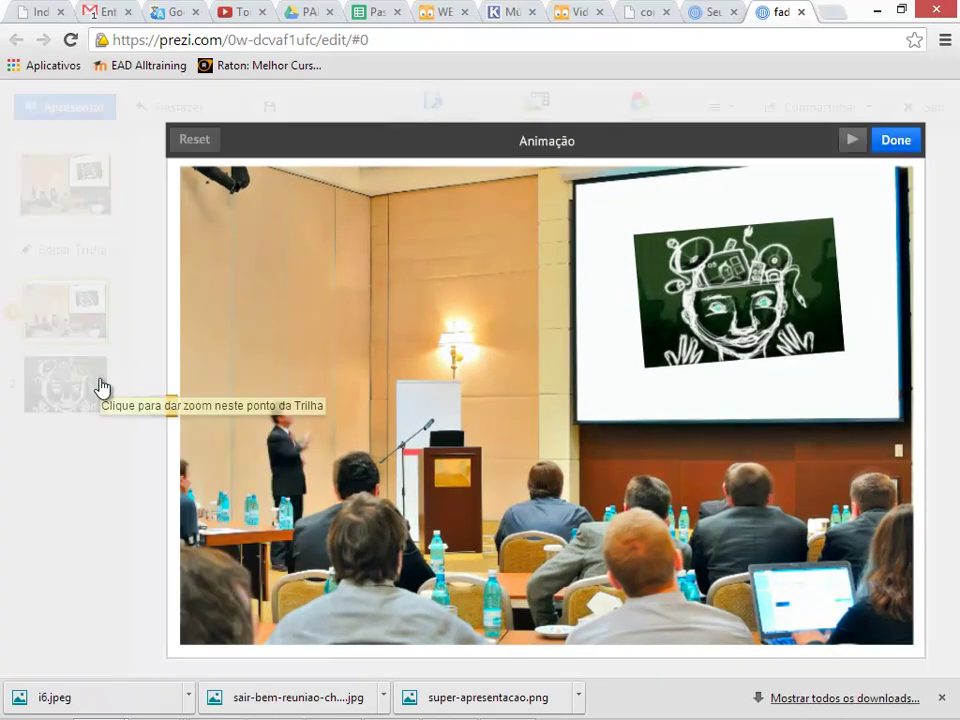
click(682, 328)
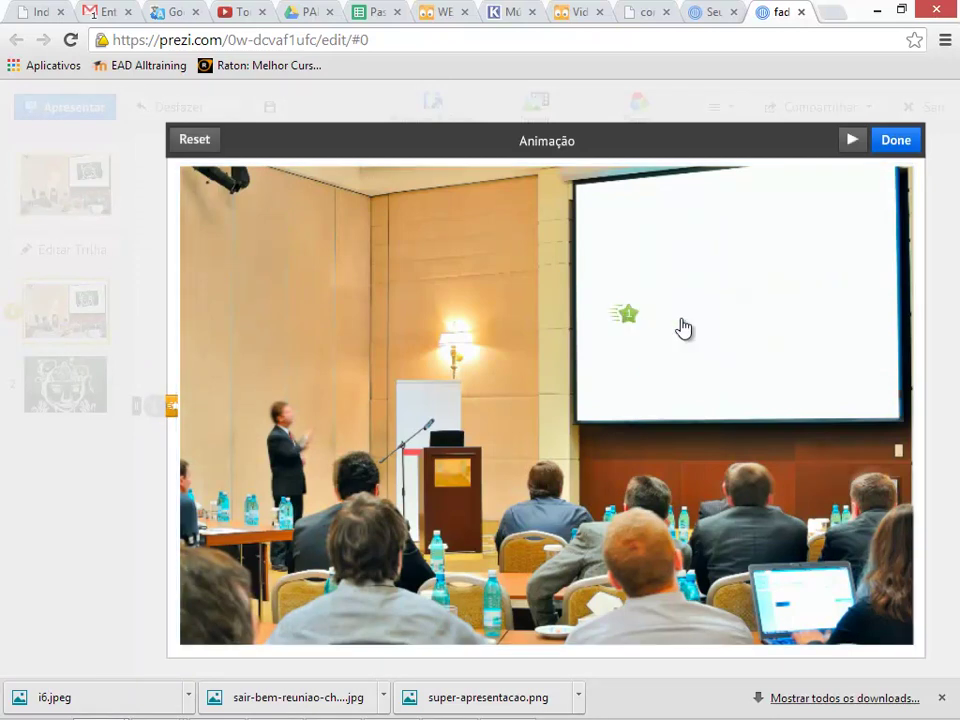
click(897, 143)
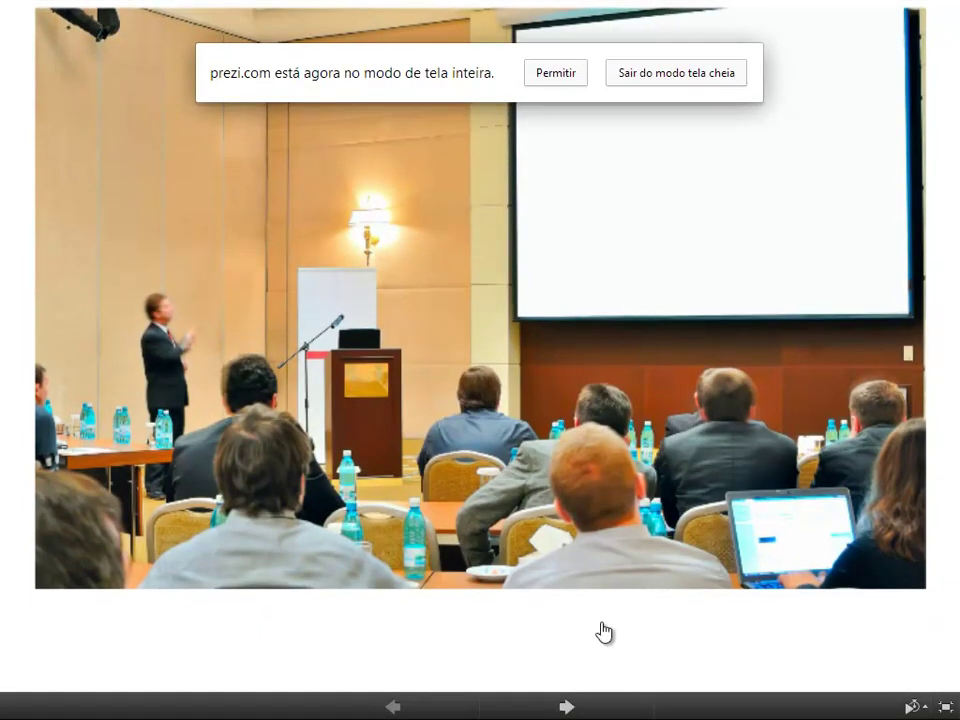
Step: Preview the face drawing's fade-in and the zoom to path point 2, then view that point in the editor
click(567, 707)
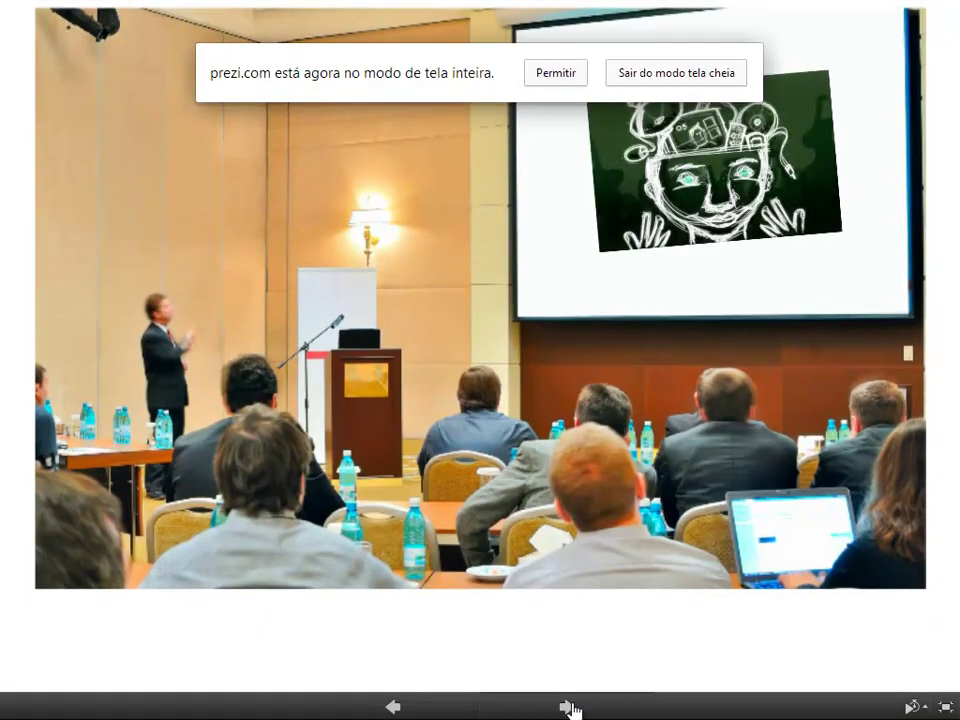
click(567, 707)
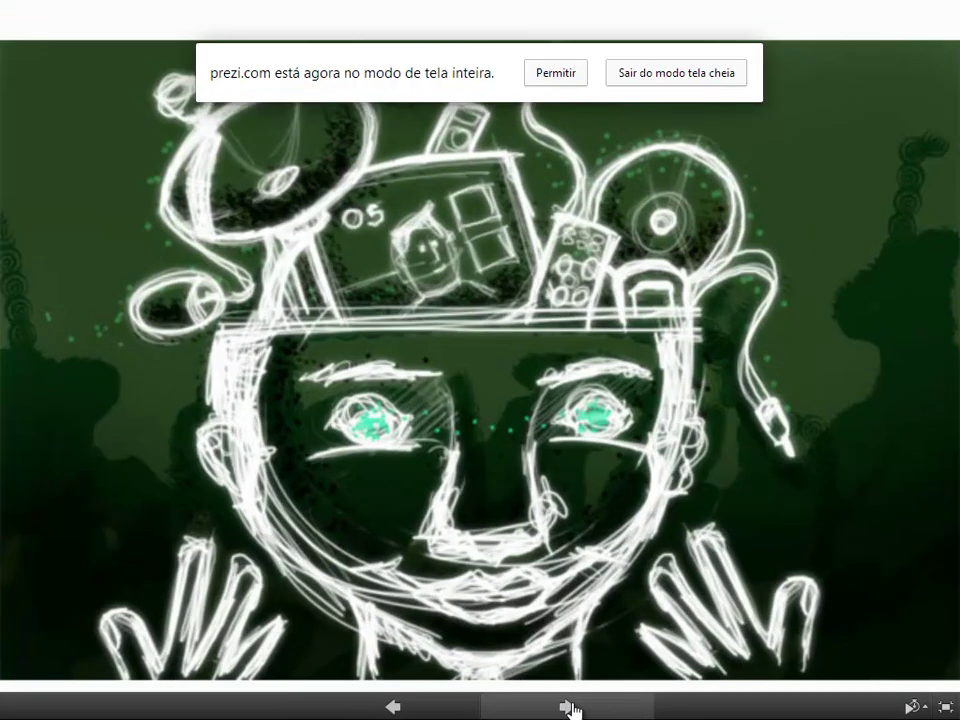
key(Escape)
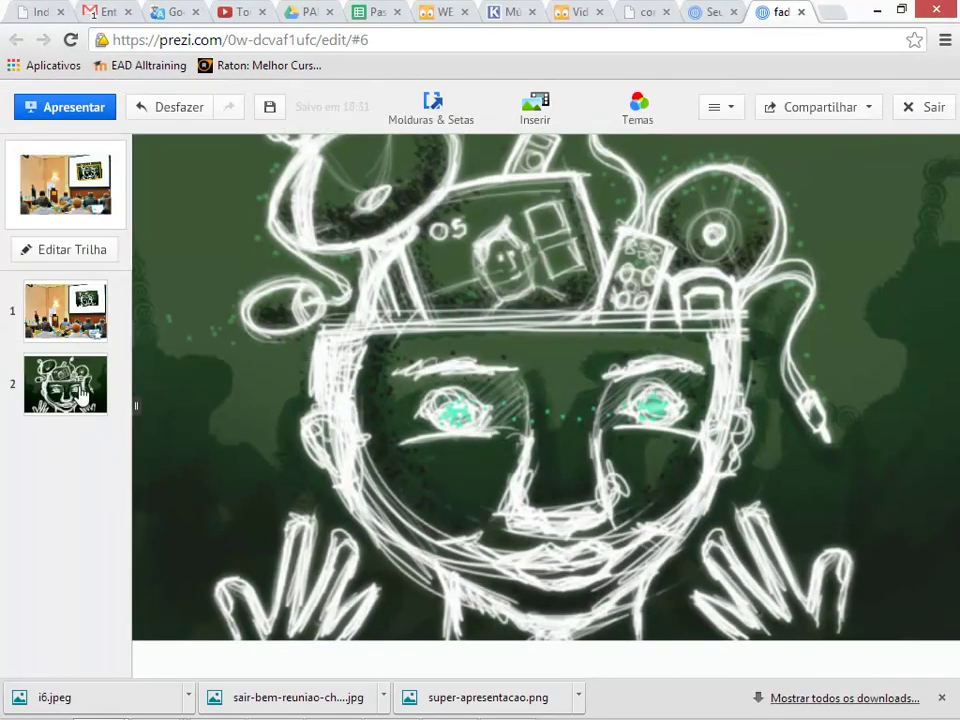
click(82, 398)
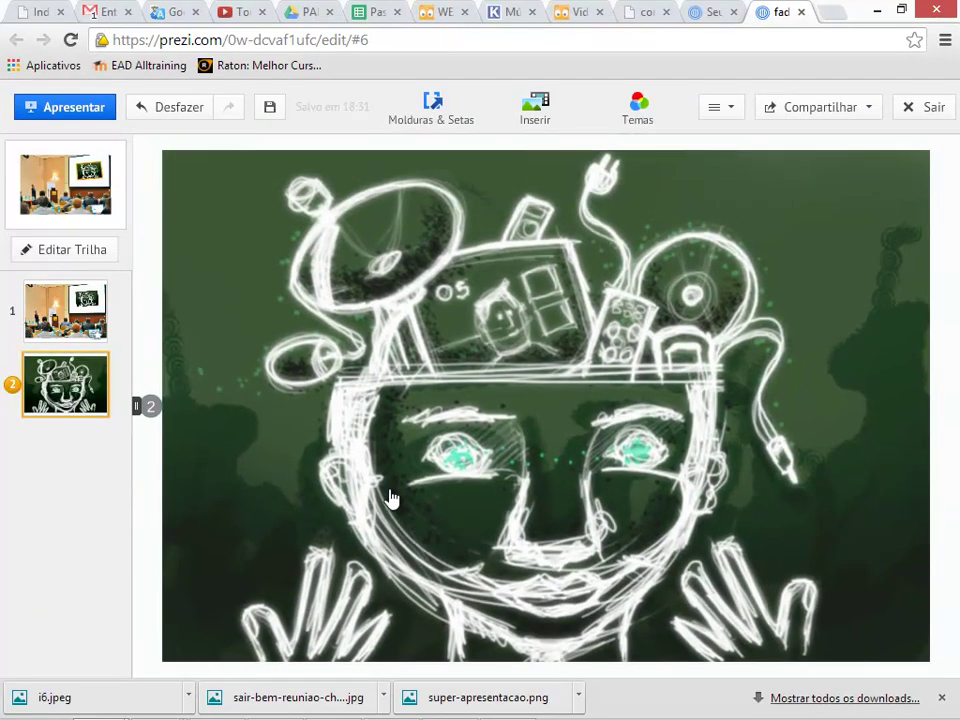
Step: Add the text "Obrigado !!" to the view of path point 1 and place it on the wall above the standing presenter
click(94, 331)
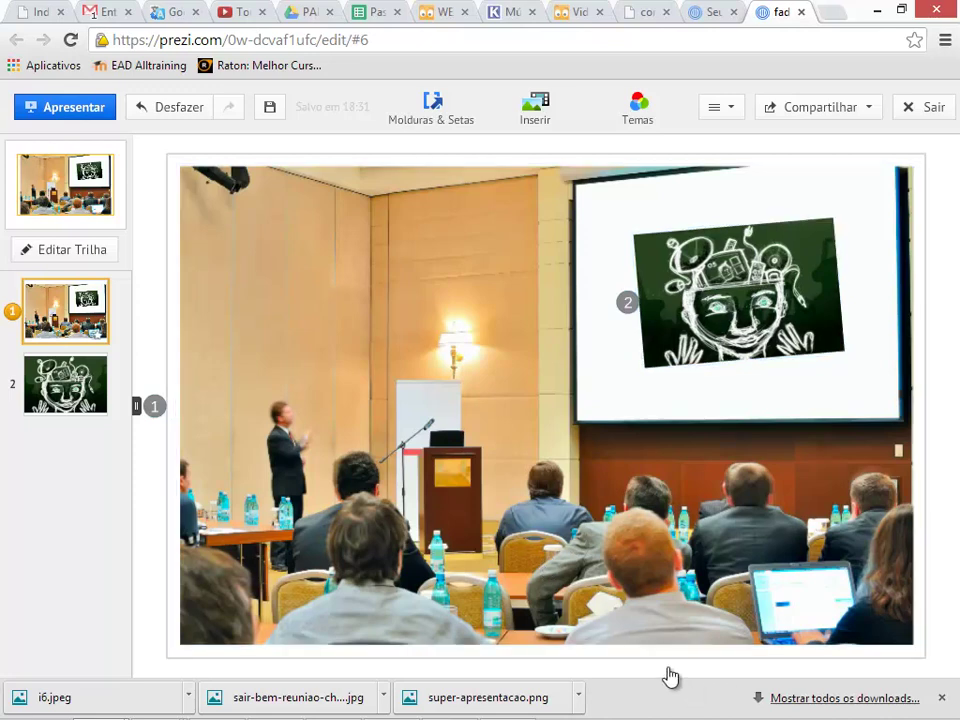
click(152, 228)
text(Ob)
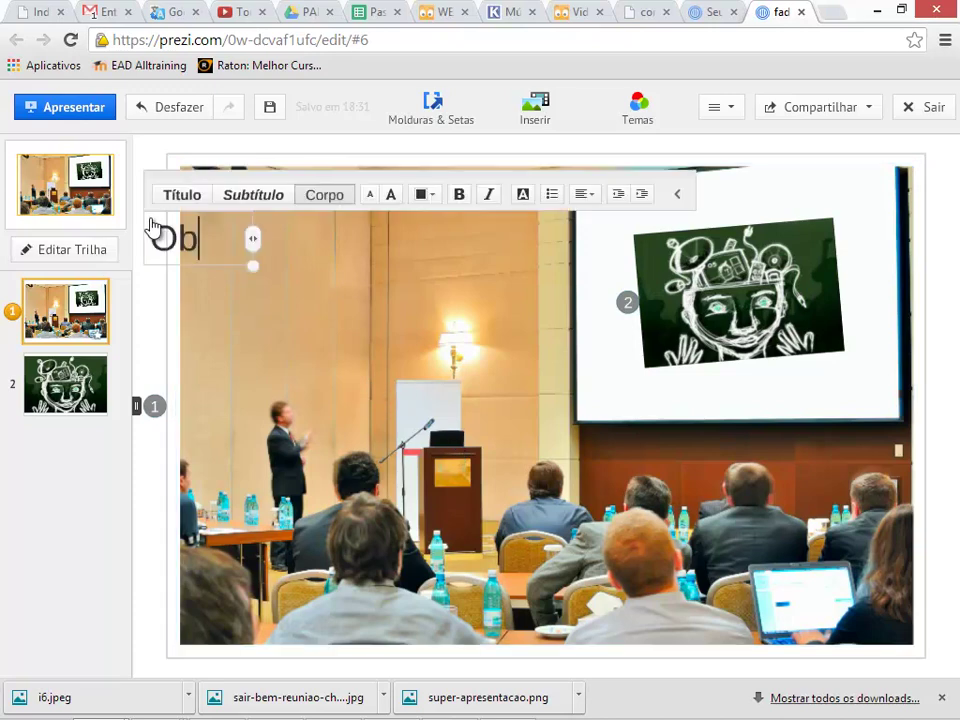
text(rigado !!)
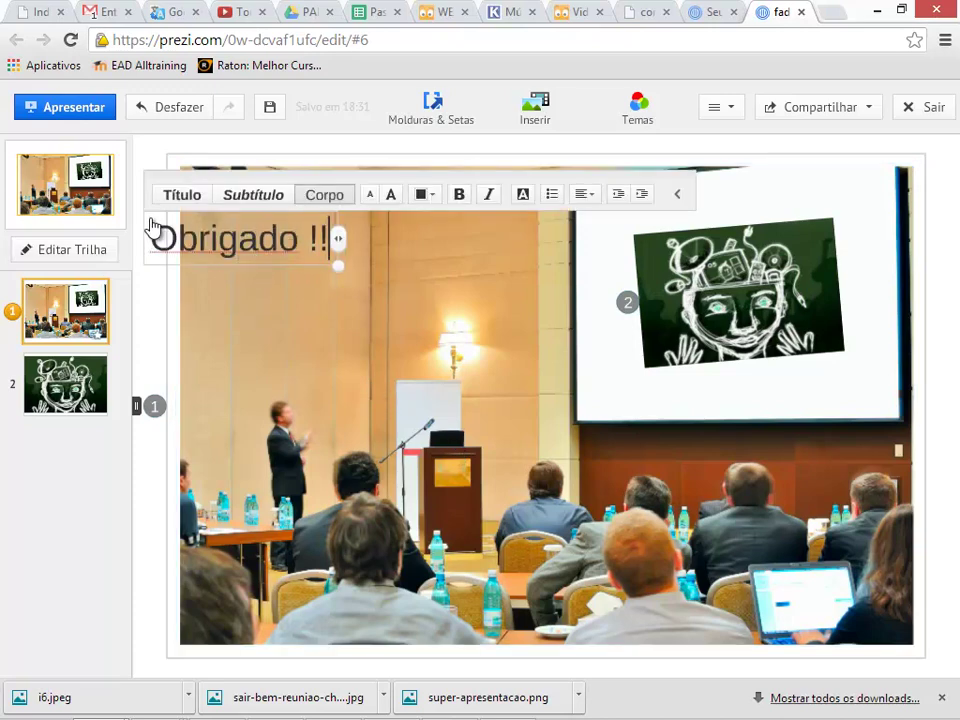
click(138, 166)
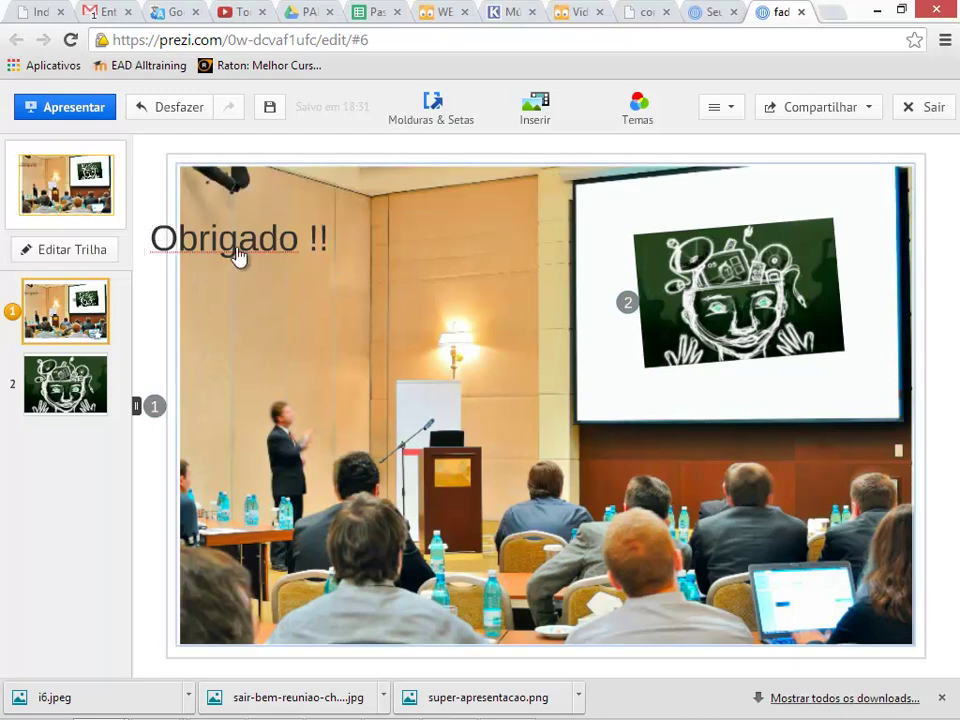
drag(370, 250, 424, 276)
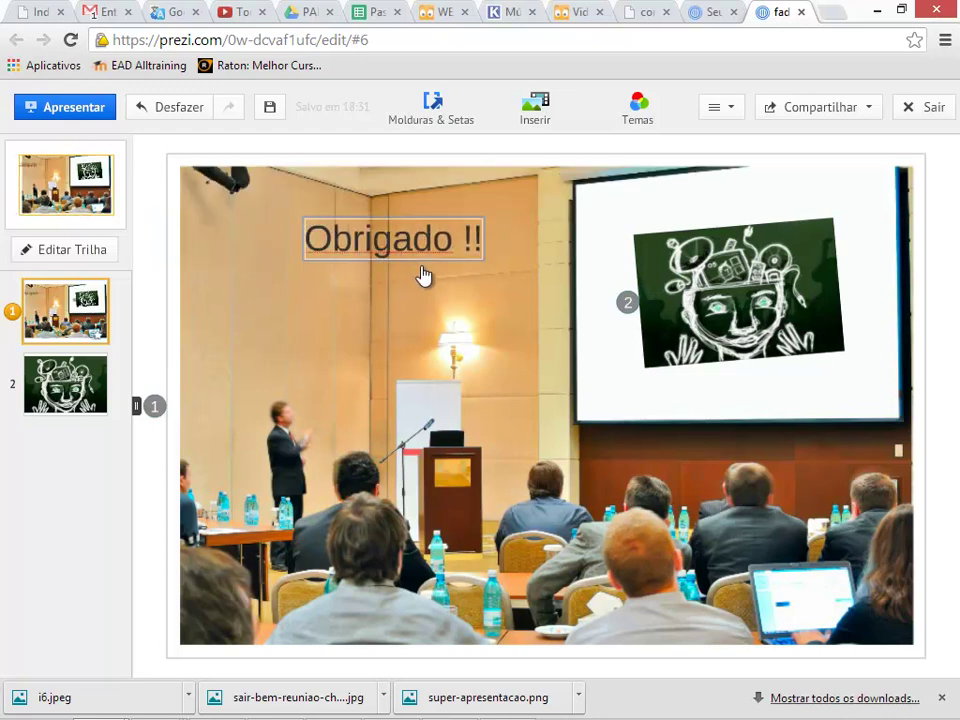
drag(343, 273, 285, 294)
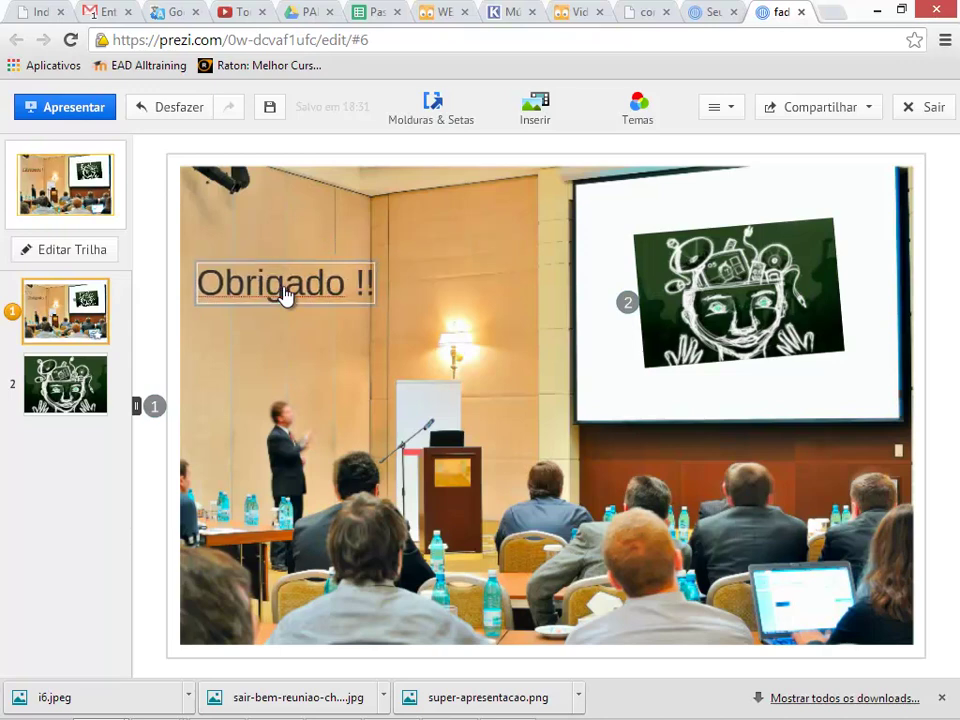
Step: Add the invisible frame to the path again as point 3 and give the "Obrigado !!" text a fade-in effect there
click(82, 258)
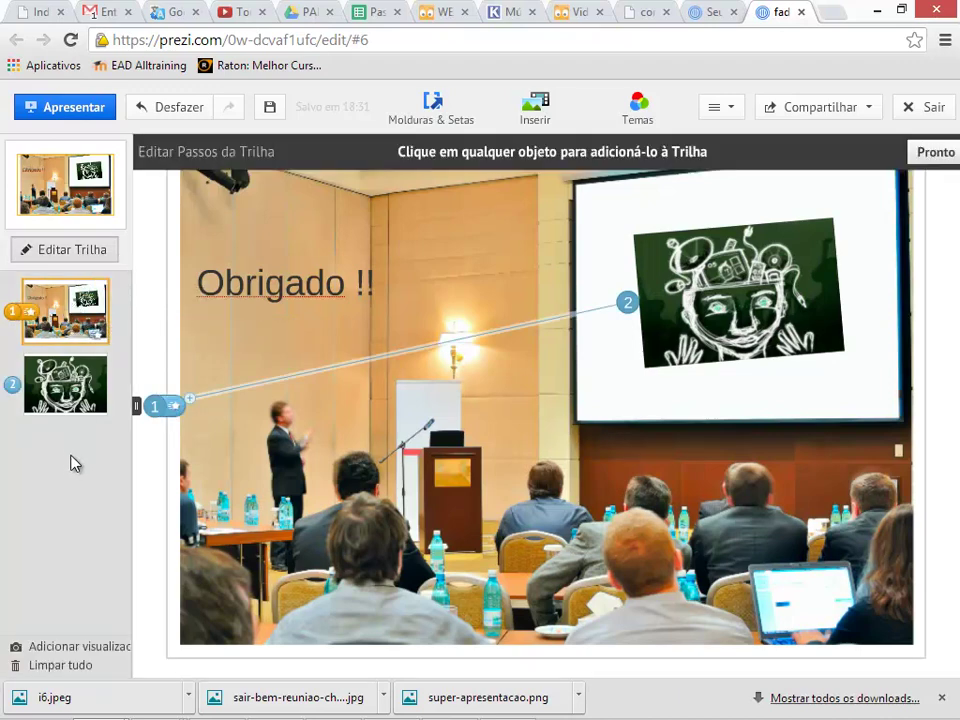
click(169, 354)
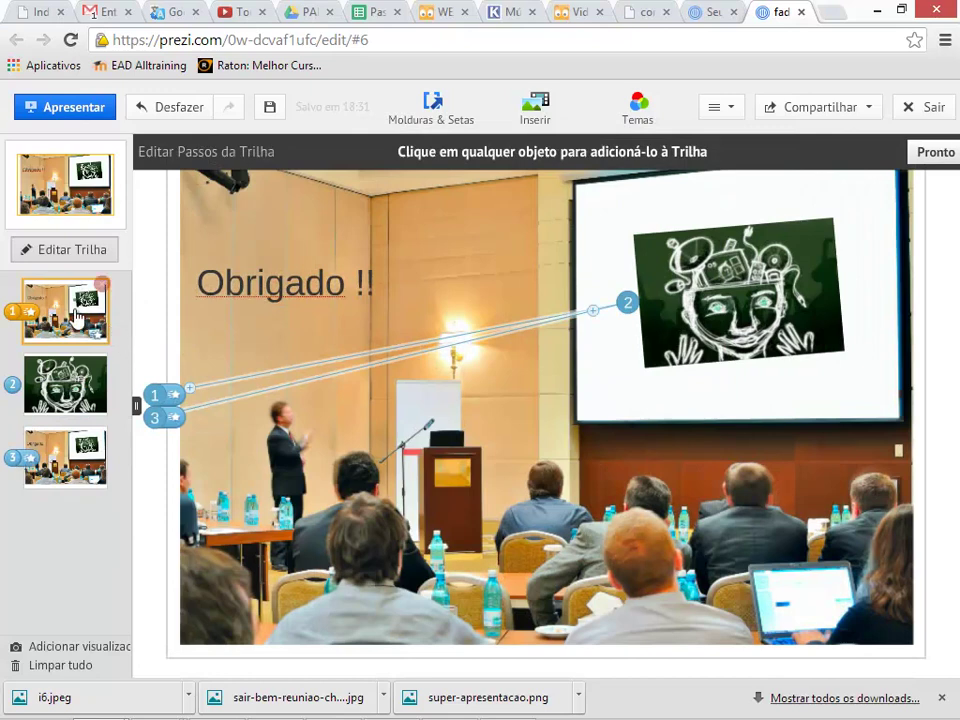
mouse_move(71, 440)
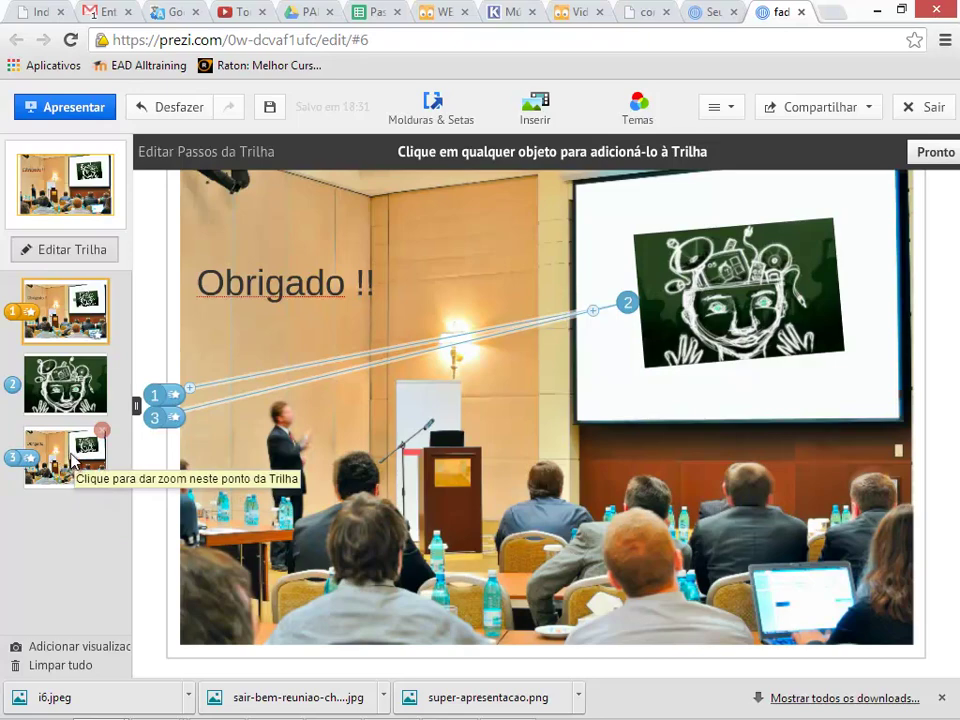
right_click(71, 455)
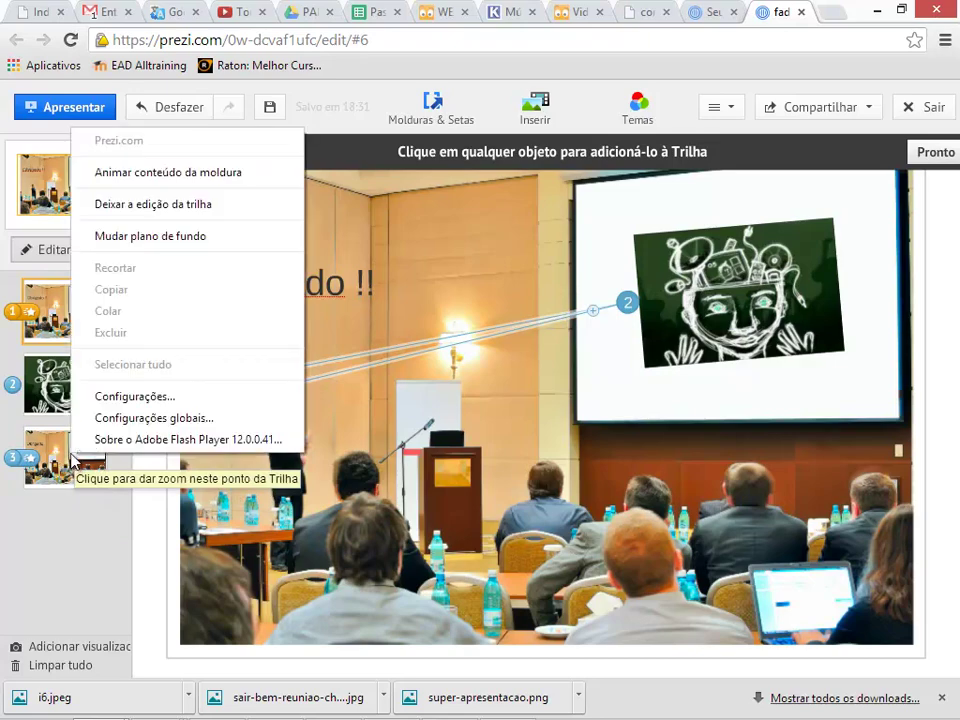
click(168, 176)
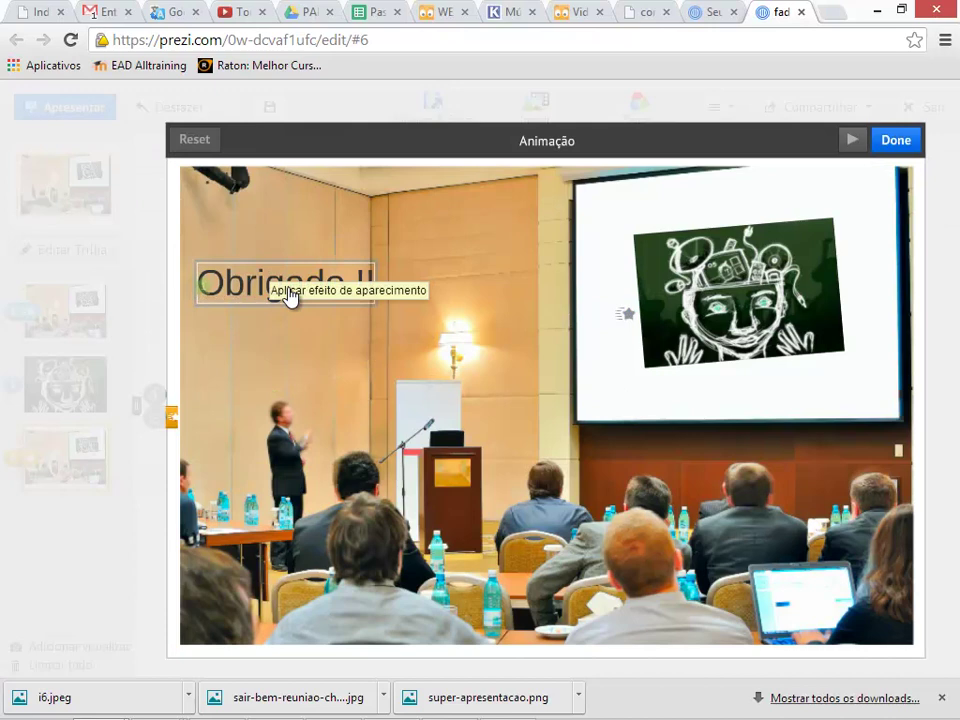
click(288, 296)
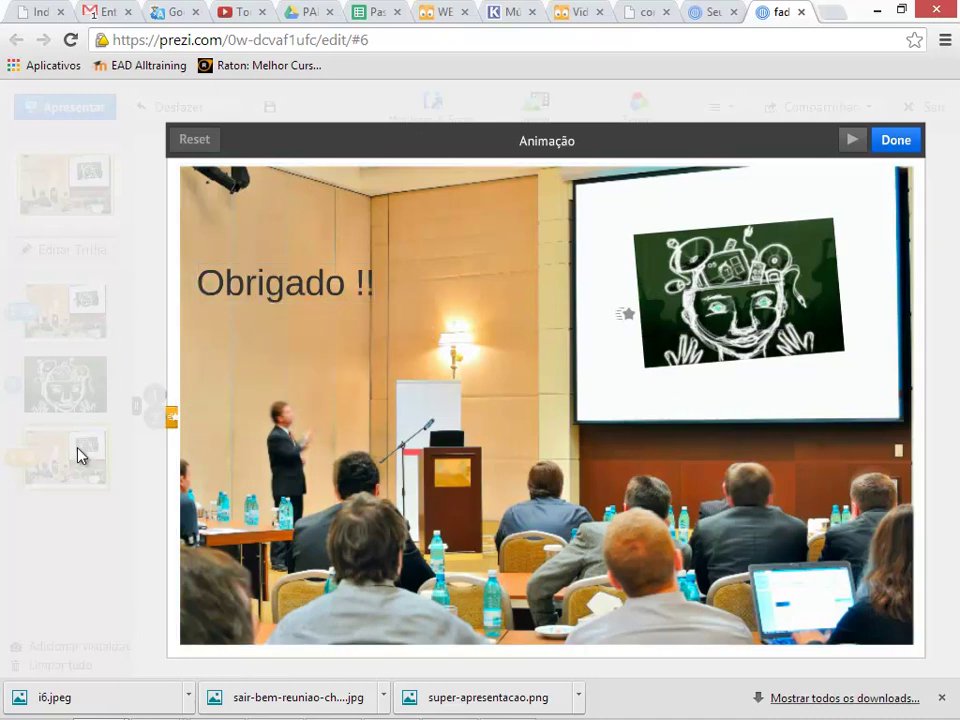
click(281, 293)
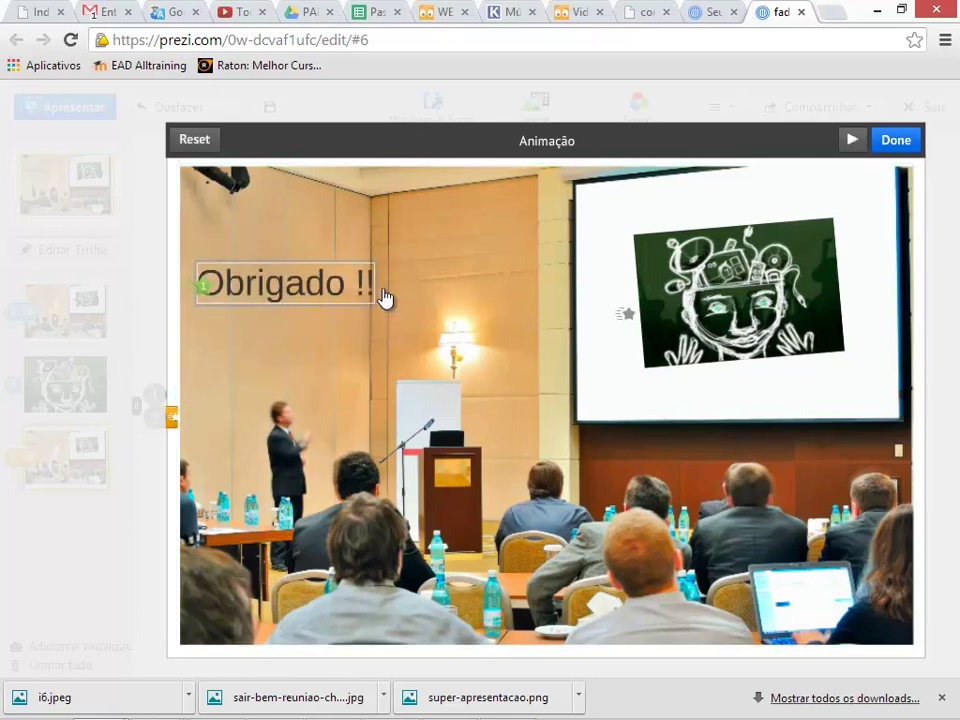
click(893, 140)
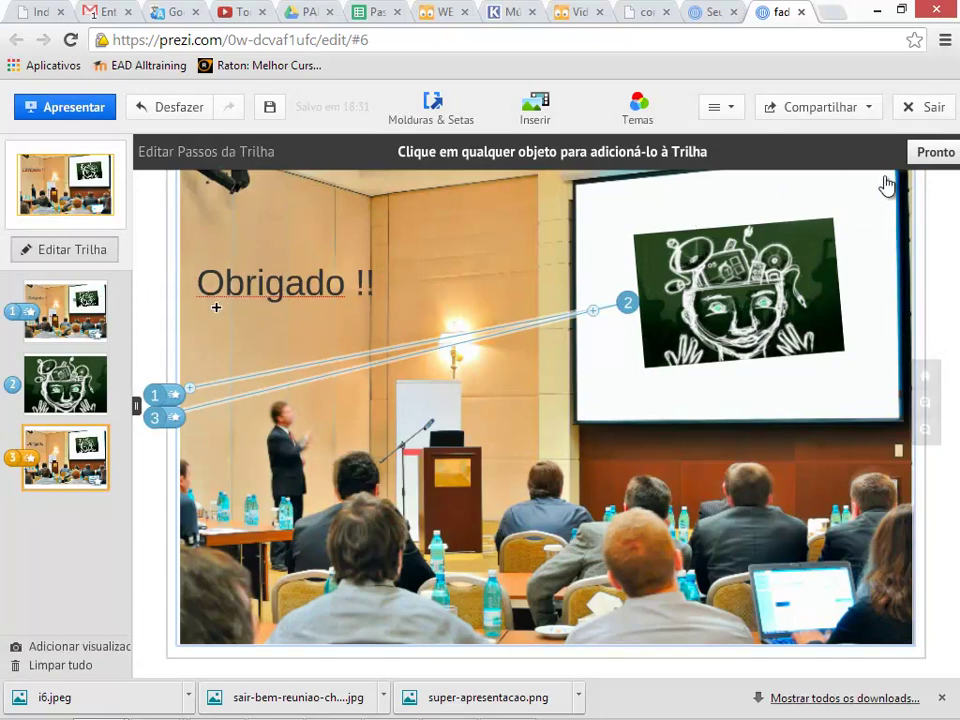
click(918, 156)
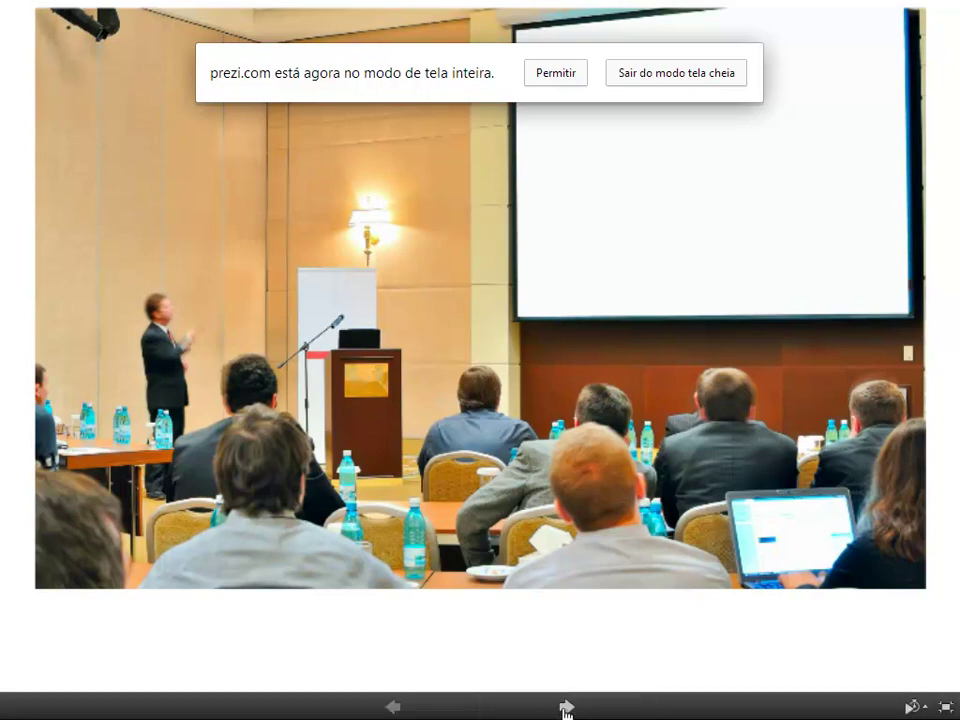
Step: Preview the presentation full screen, advancing through the face drawing's fade-in and zoom towards path point 3
click(566, 708)
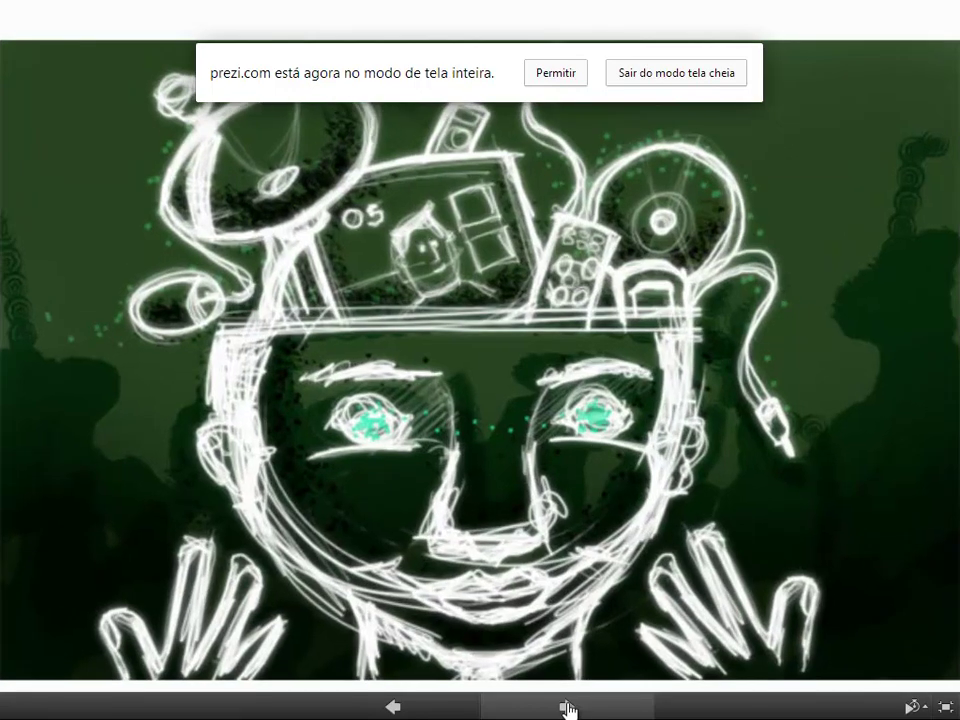
click(566, 708)
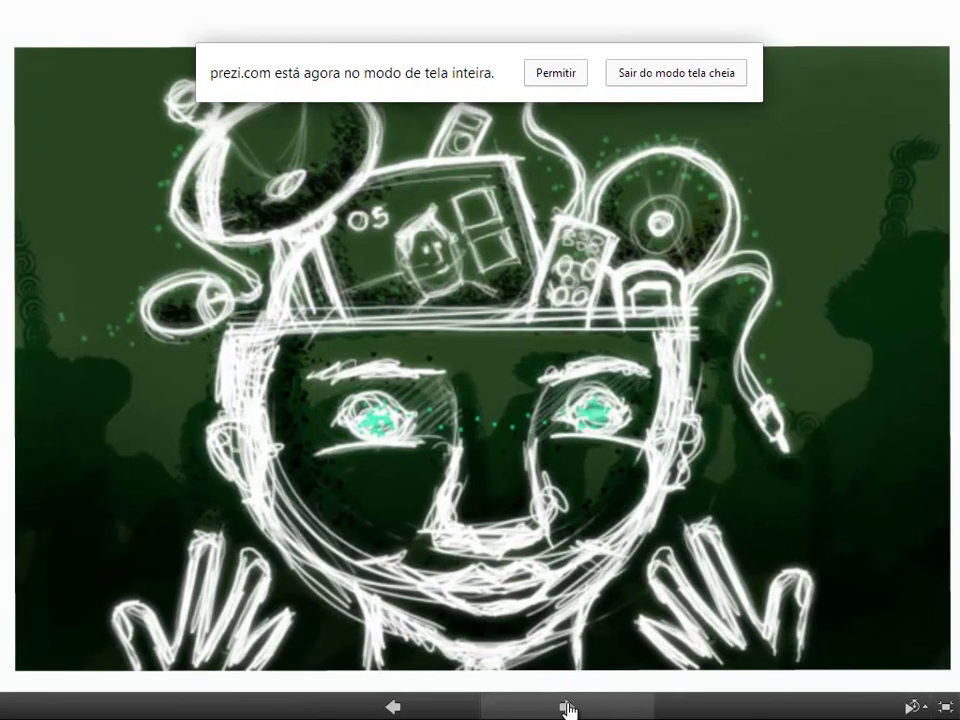